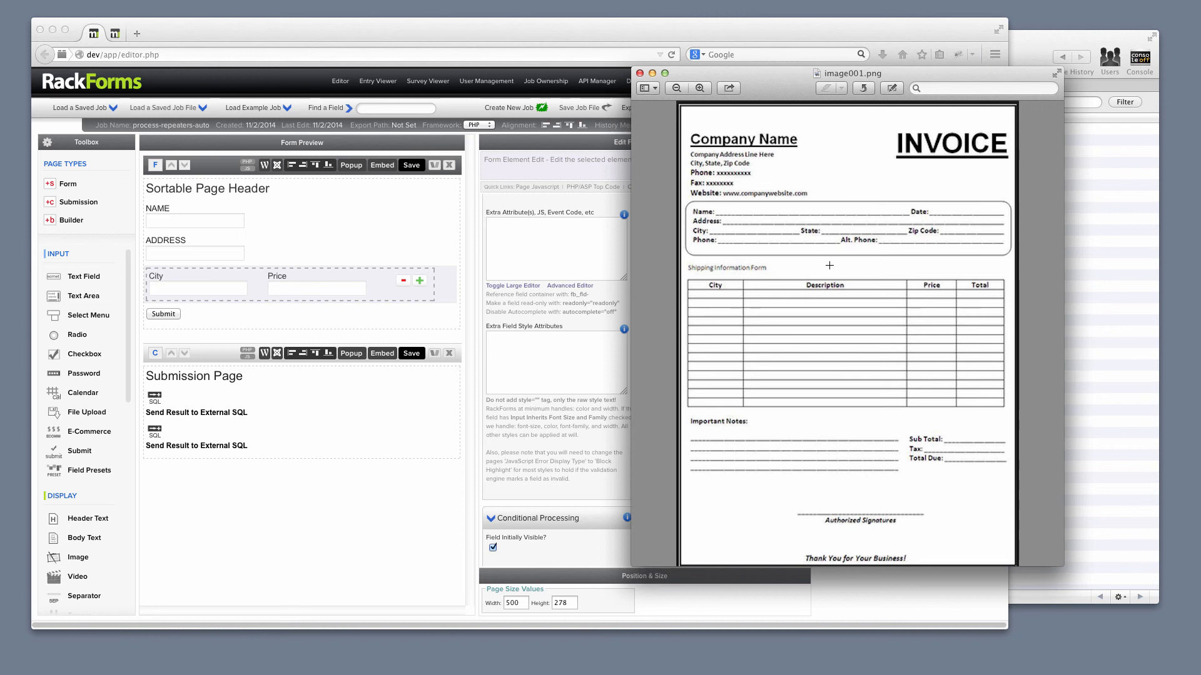
- Mark the customer details block and the line-item table on the sample invoice image
left_click_drag(681, 200, 1014, 258)
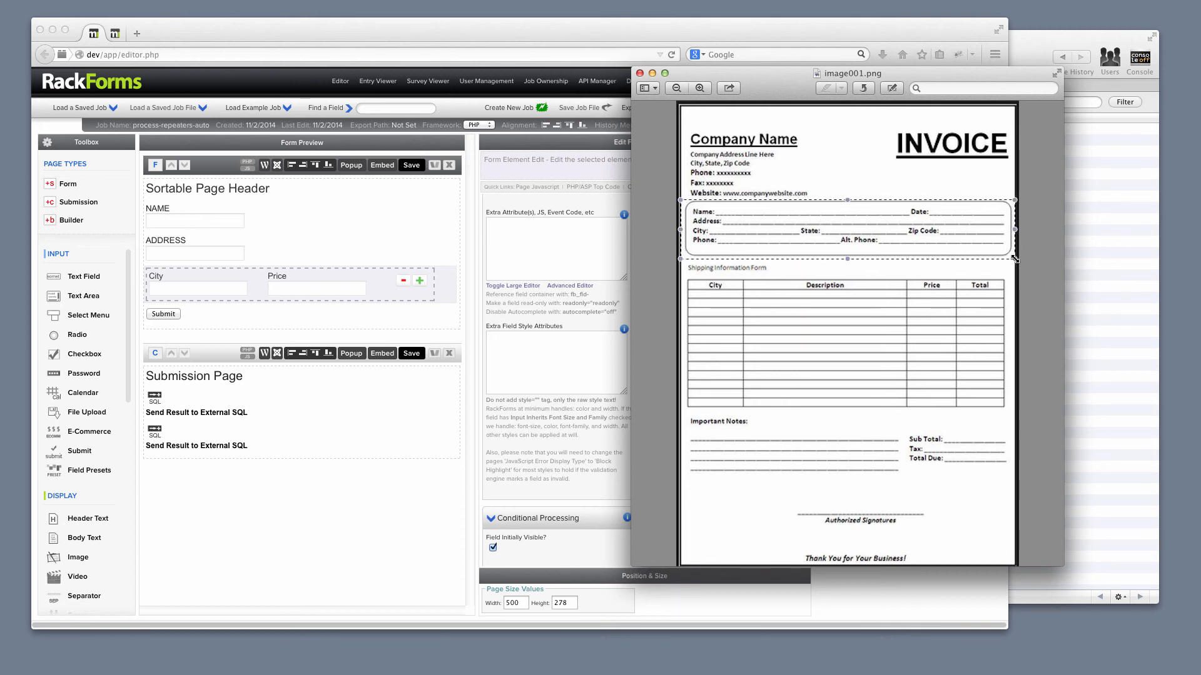
left_click_drag(682, 265, 1017, 421)
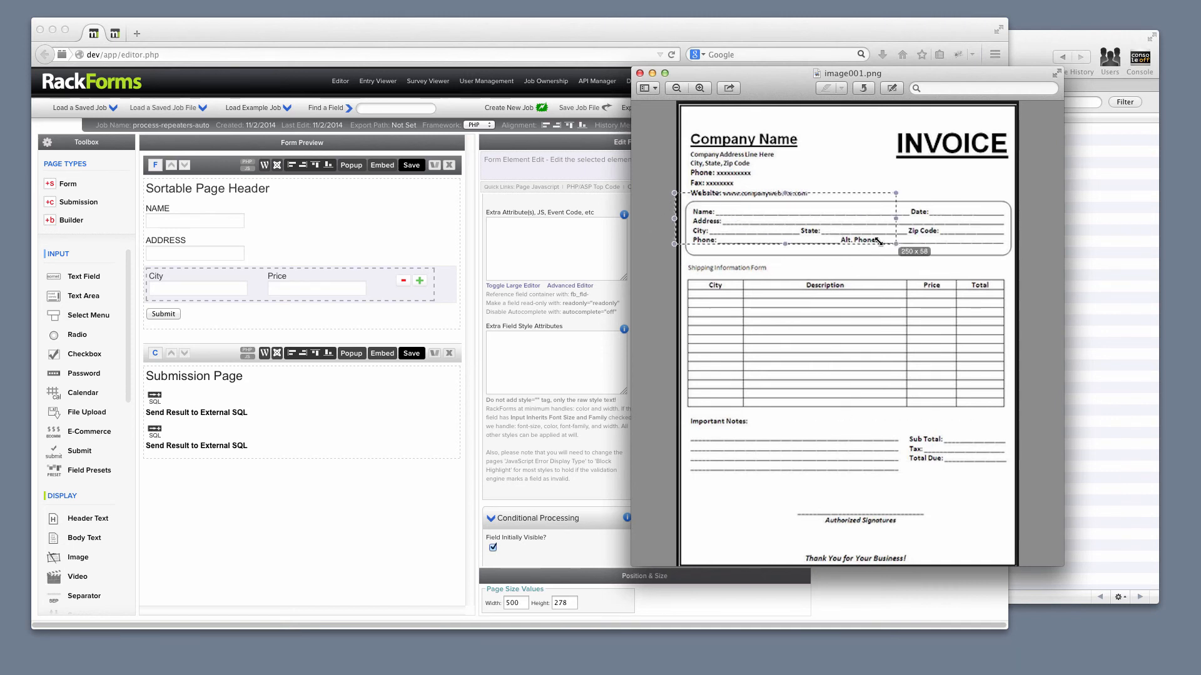
left_click_drag(673, 193, 1056, 266)
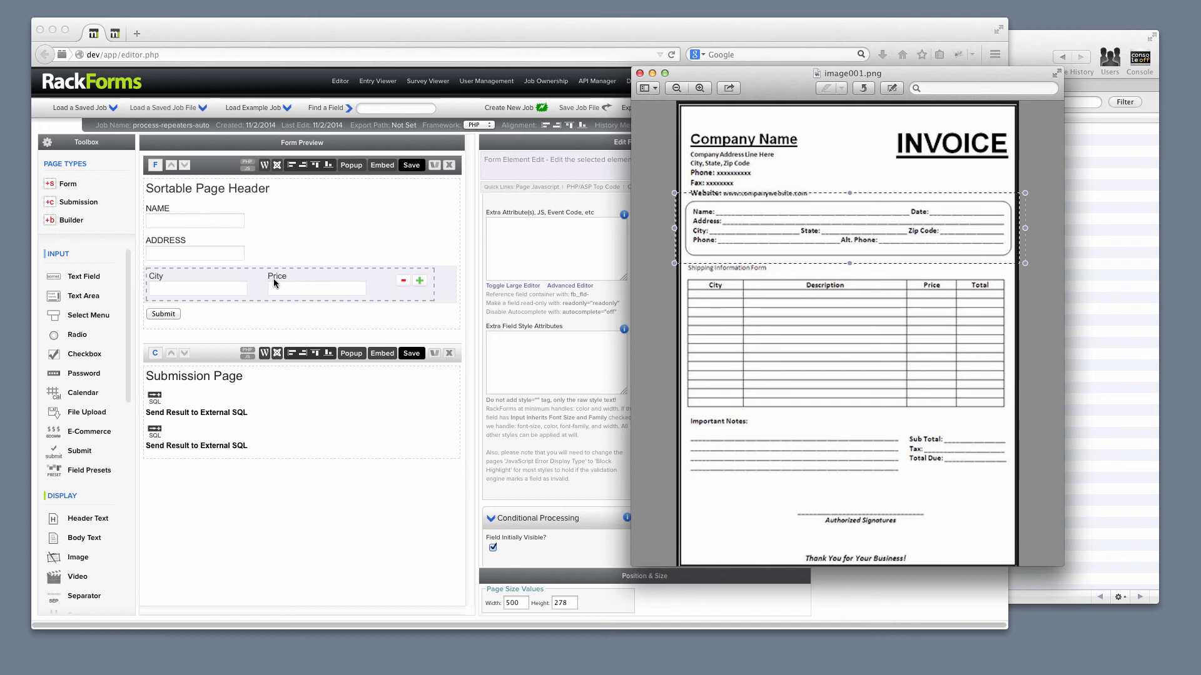
- Switch to RackForms, open the first Send Result to External SQL element, and compare its INSERT statement with the b1 table in the MySQL client
left_click(218, 411)
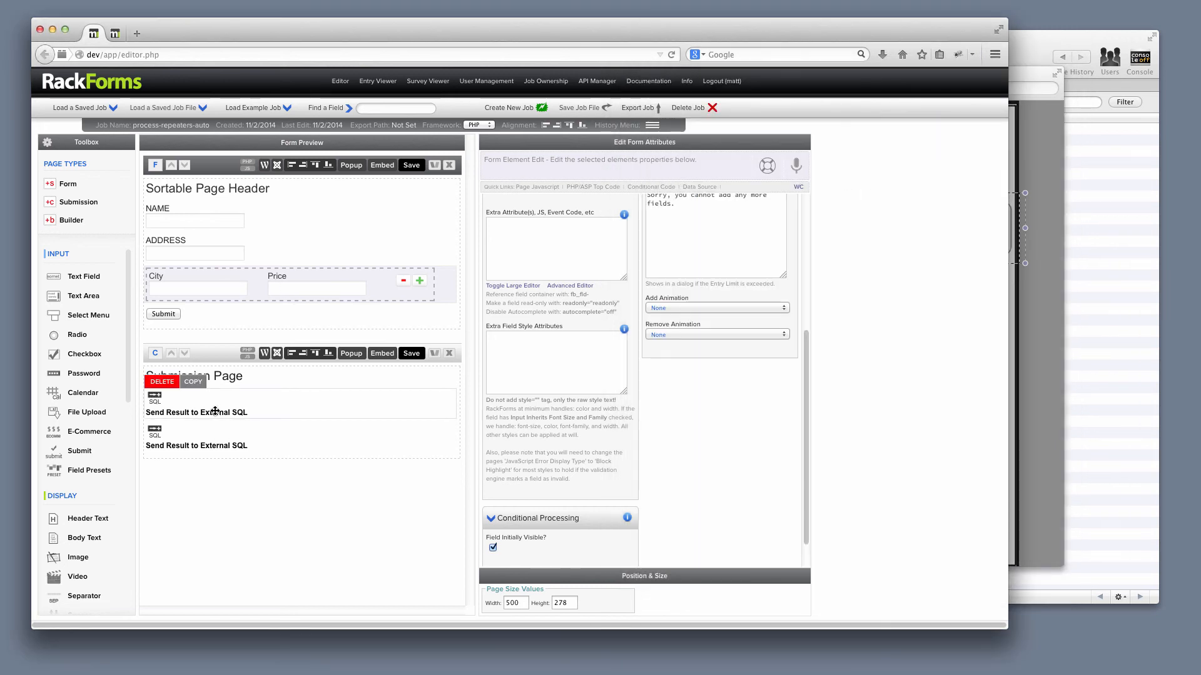
left_click(215, 411)
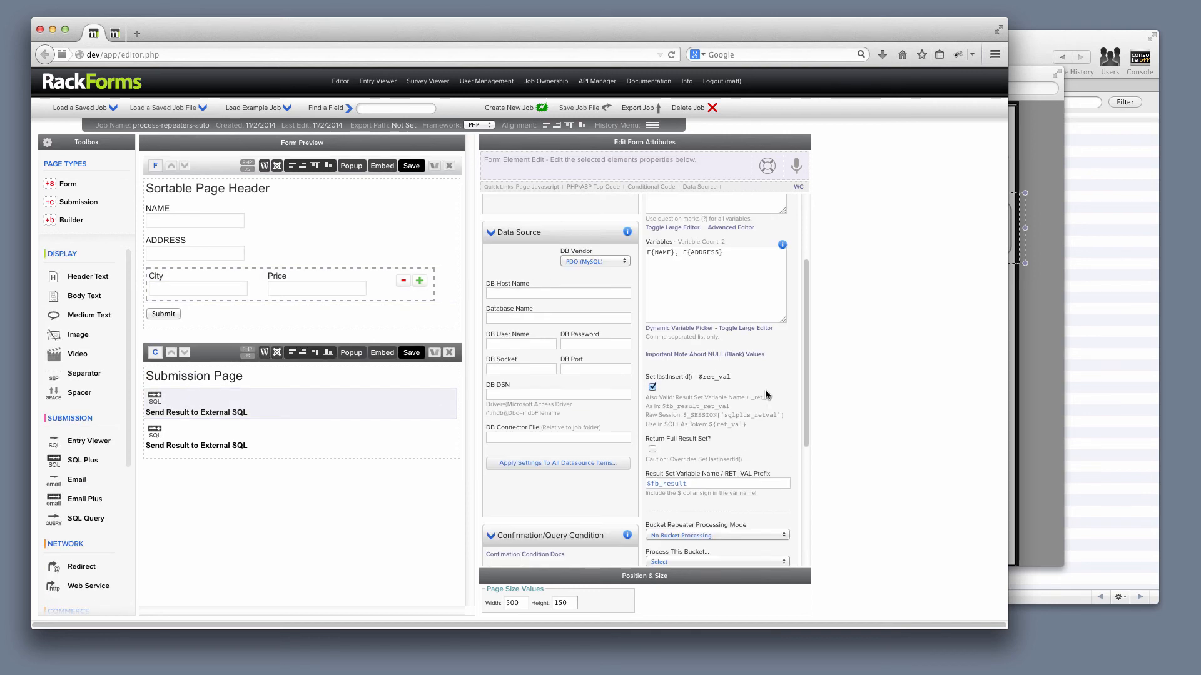
left_click_drag(718, 279, 623, 257)
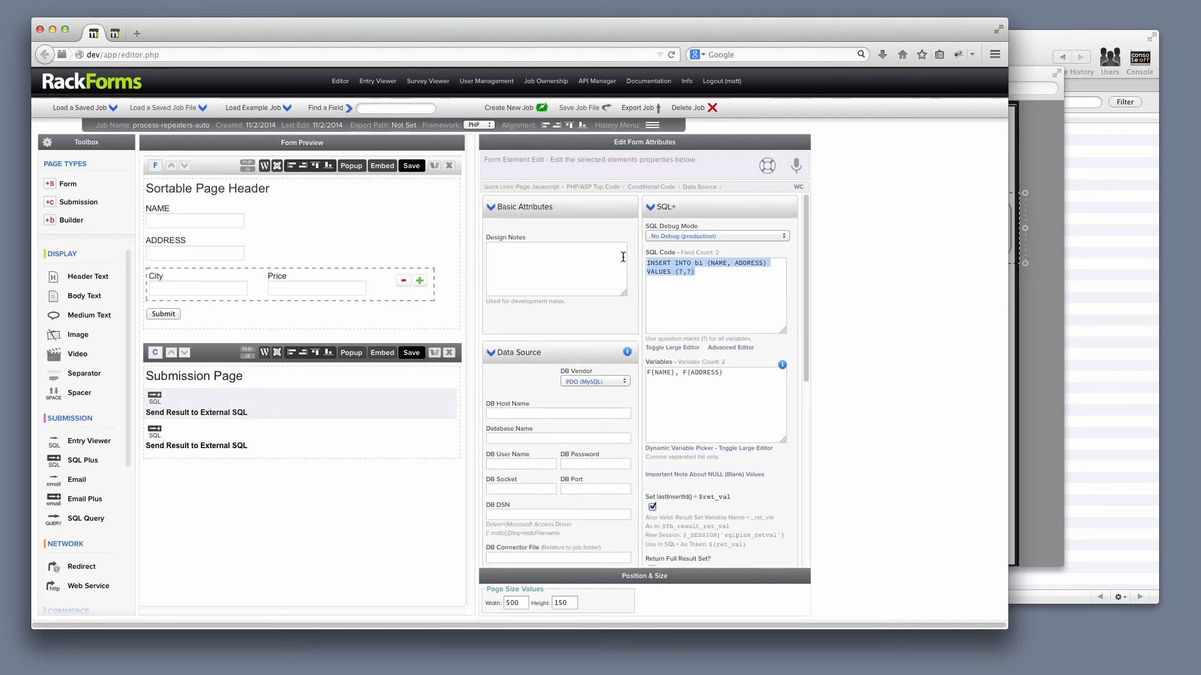
double_click(699, 263)
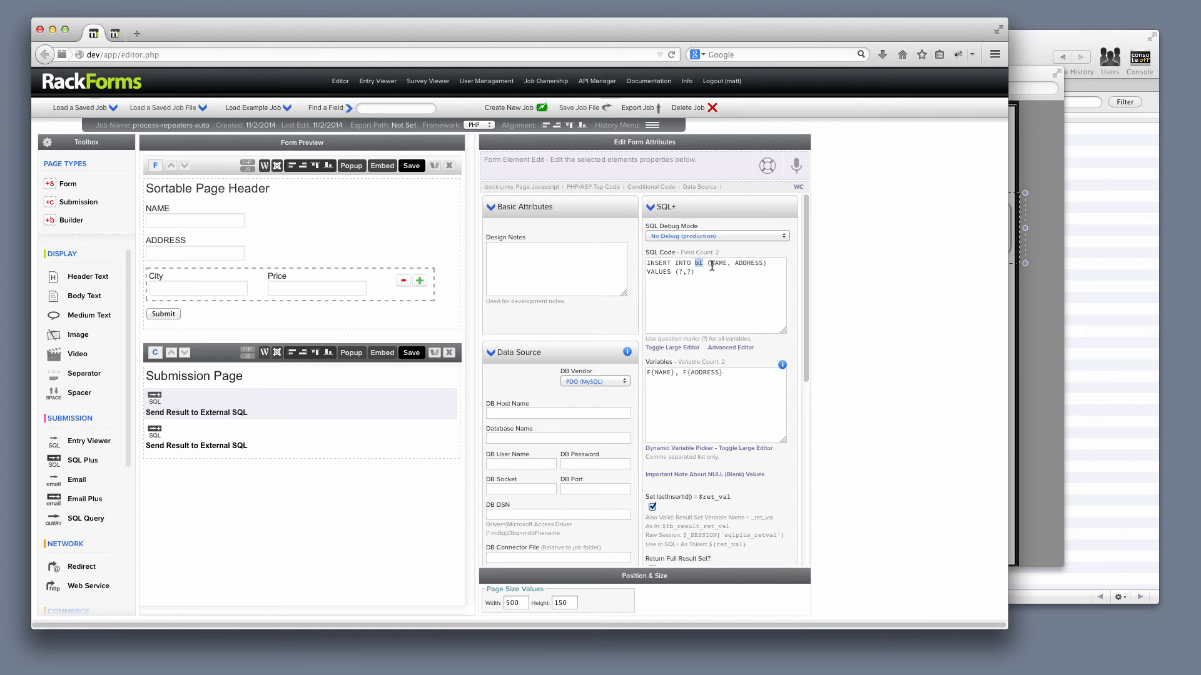
double_click(719, 262)
double_click(750, 262)
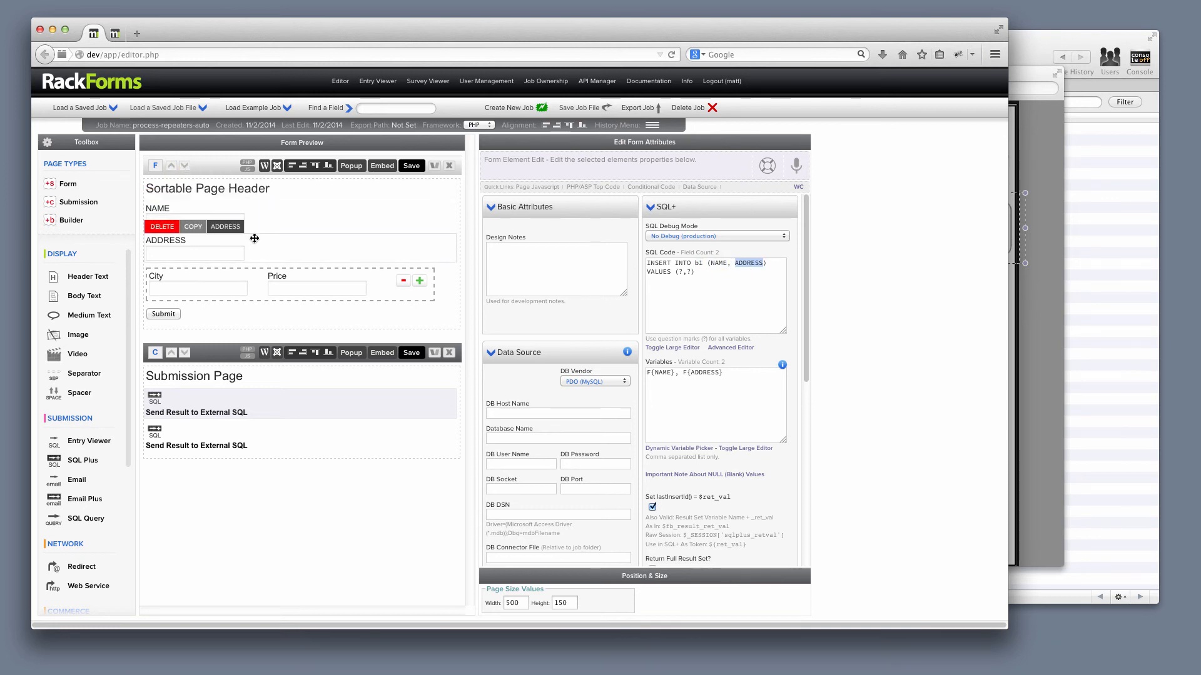
left_click(1076, 213)
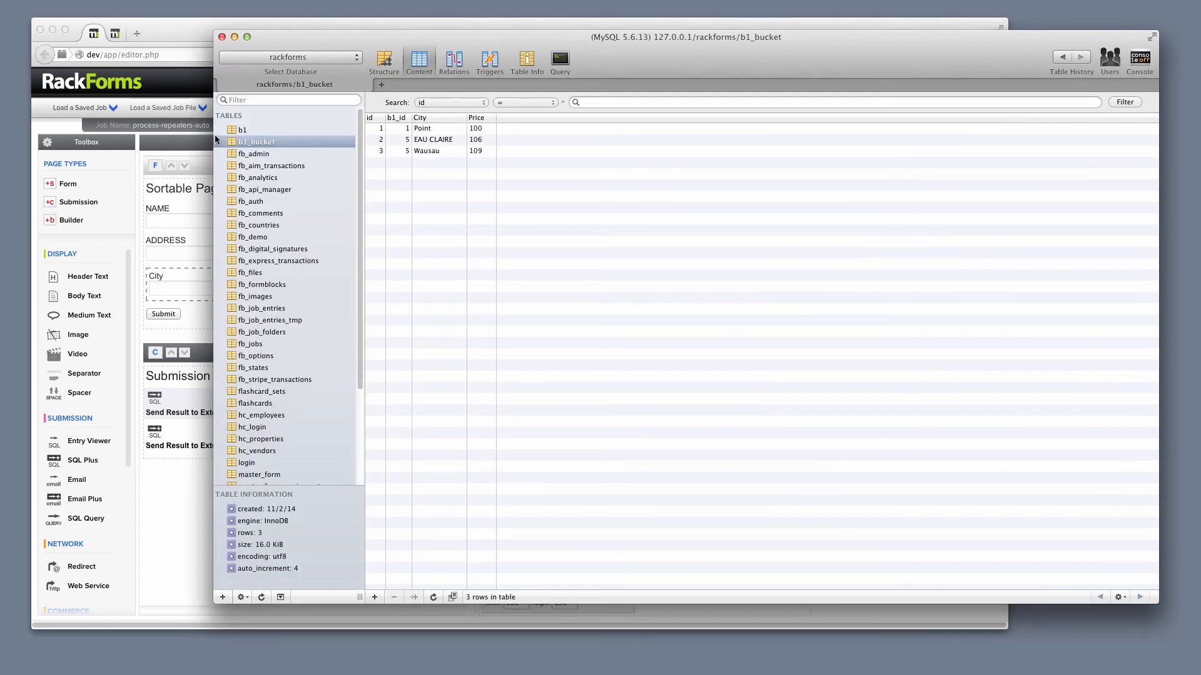
left_click(216, 131)
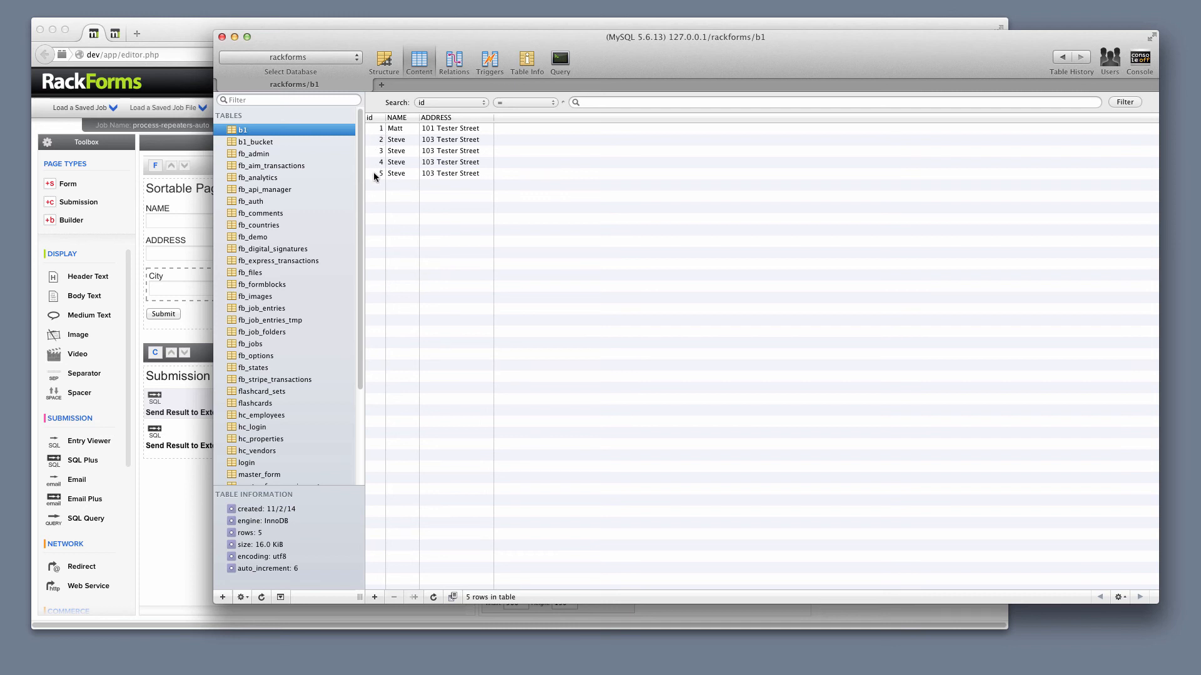
- Return to RackForms and examine the first SQL element's Set lastInsertId option and its ${ret_val} token, checking against b1's ids in the MySQL client
left_click(183, 42)
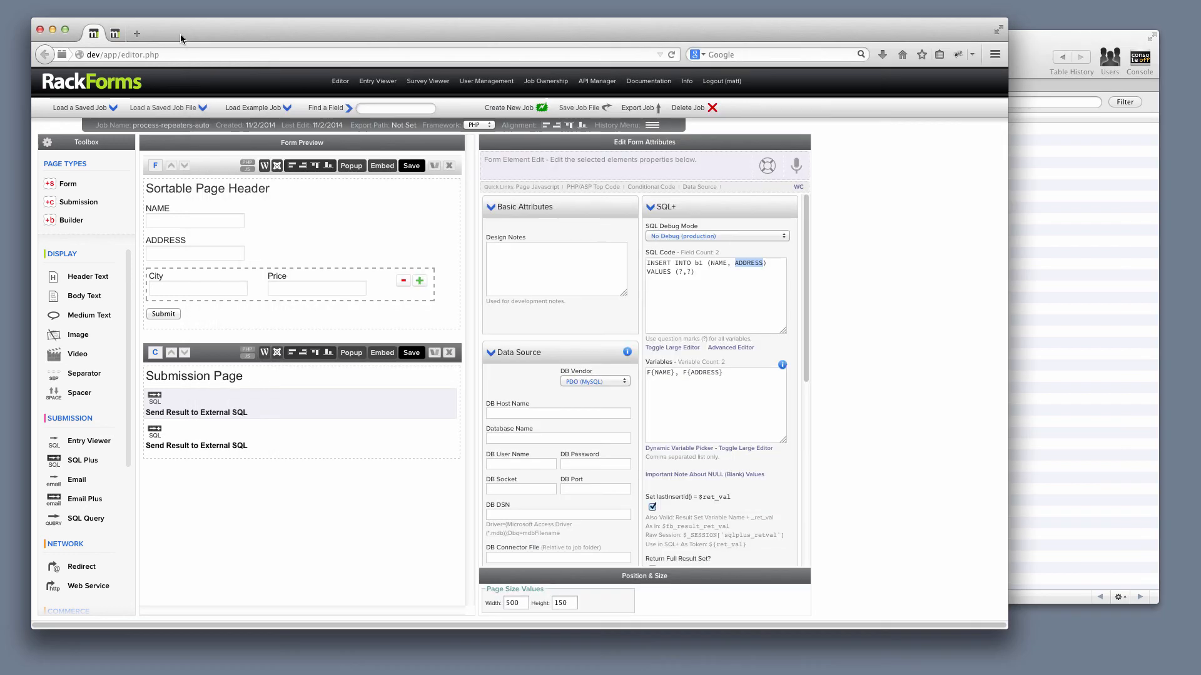
mouse_move(208, 410)
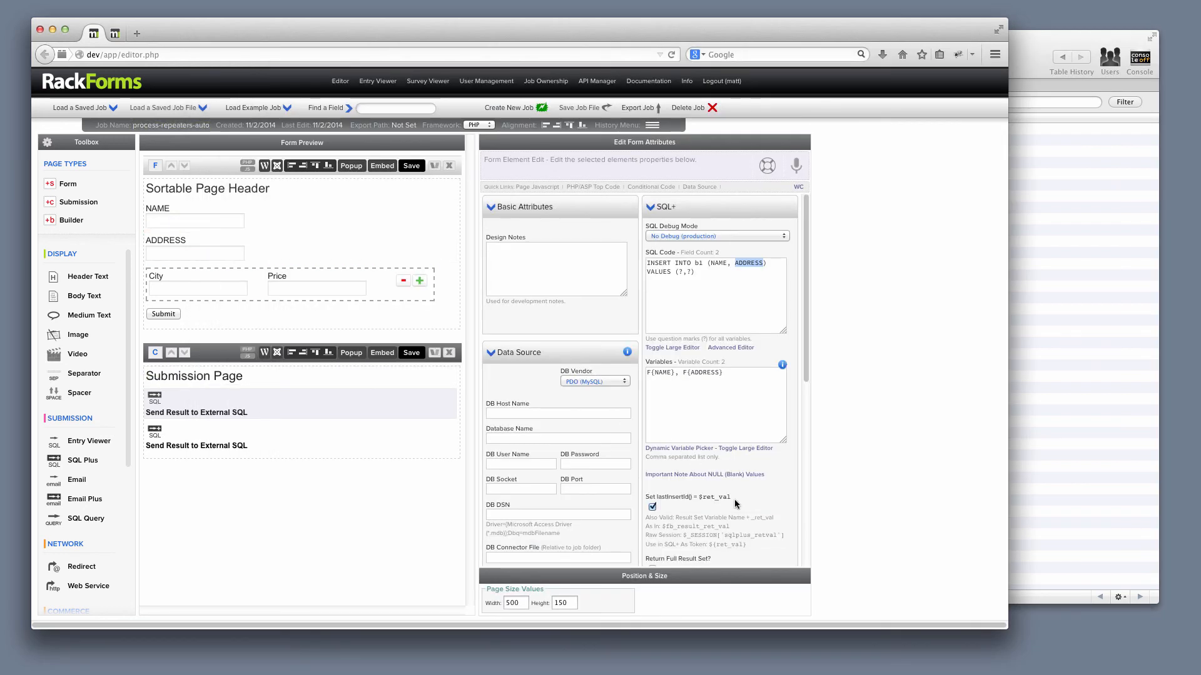
left_click_drag(732, 497, 646, 499)
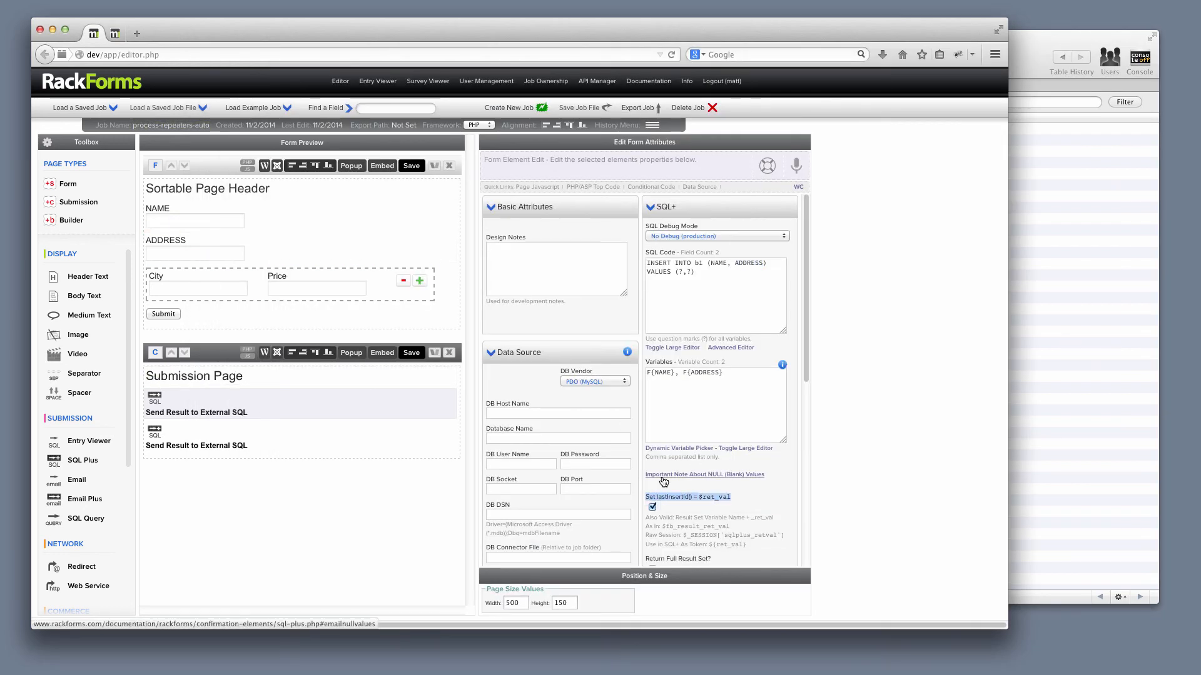
scroll(740, 498, "down", 2)
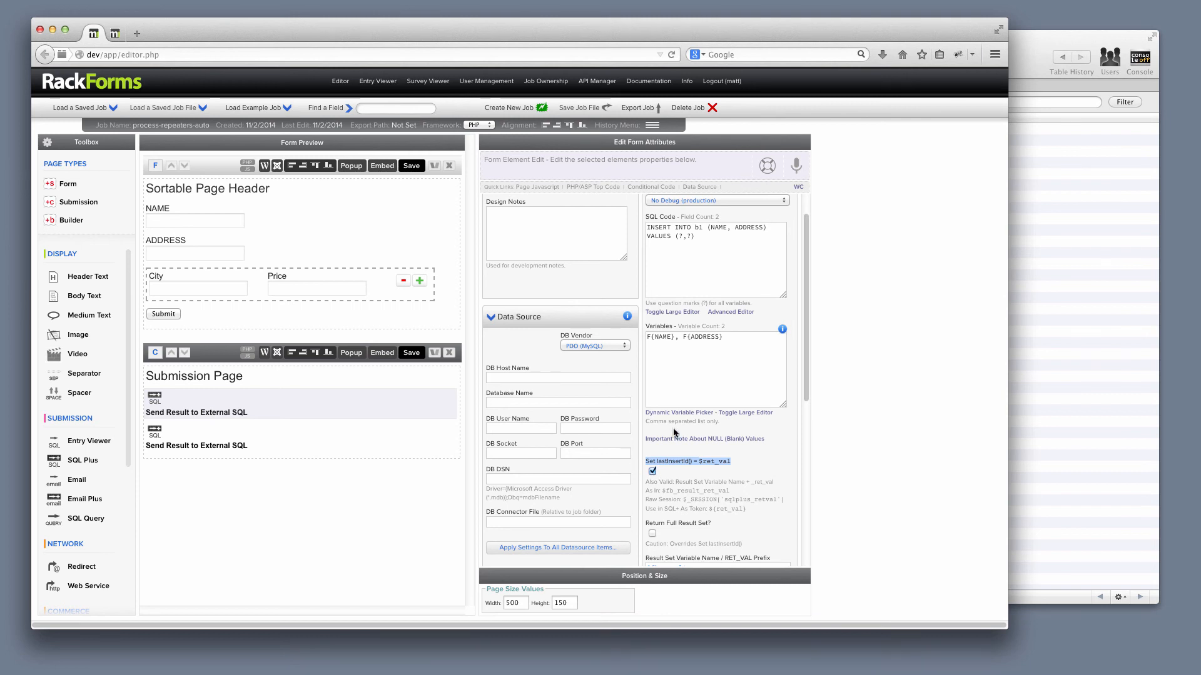
left_click(1080, 254)
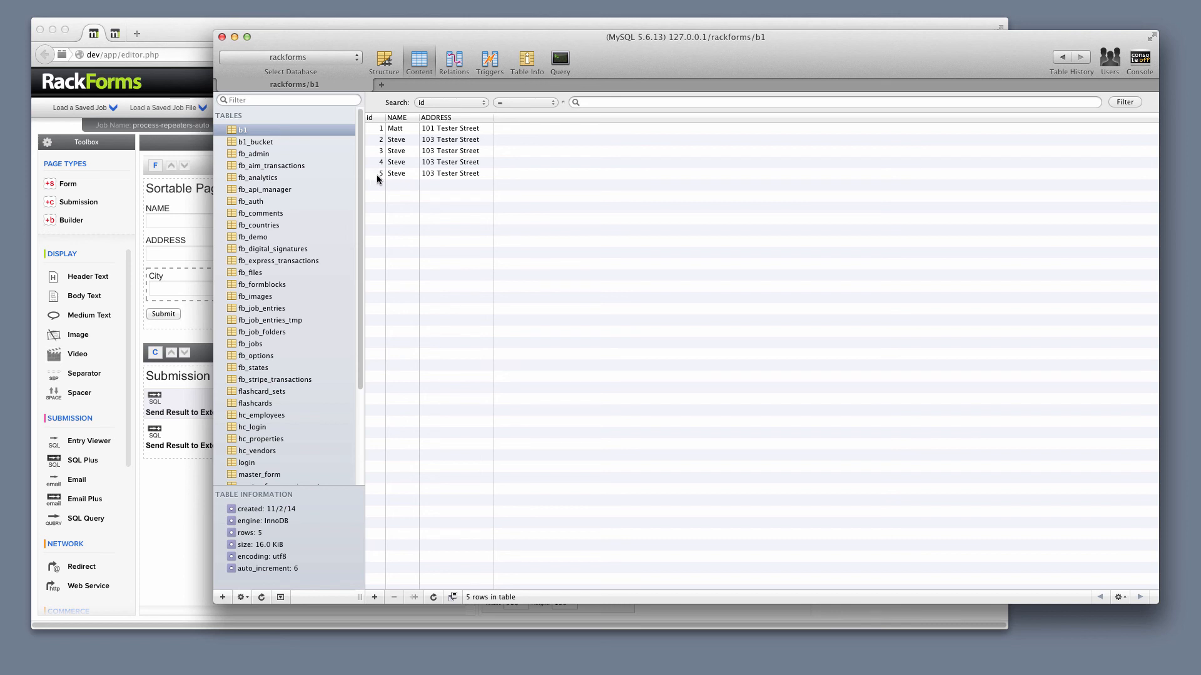
left_click(166, 40)
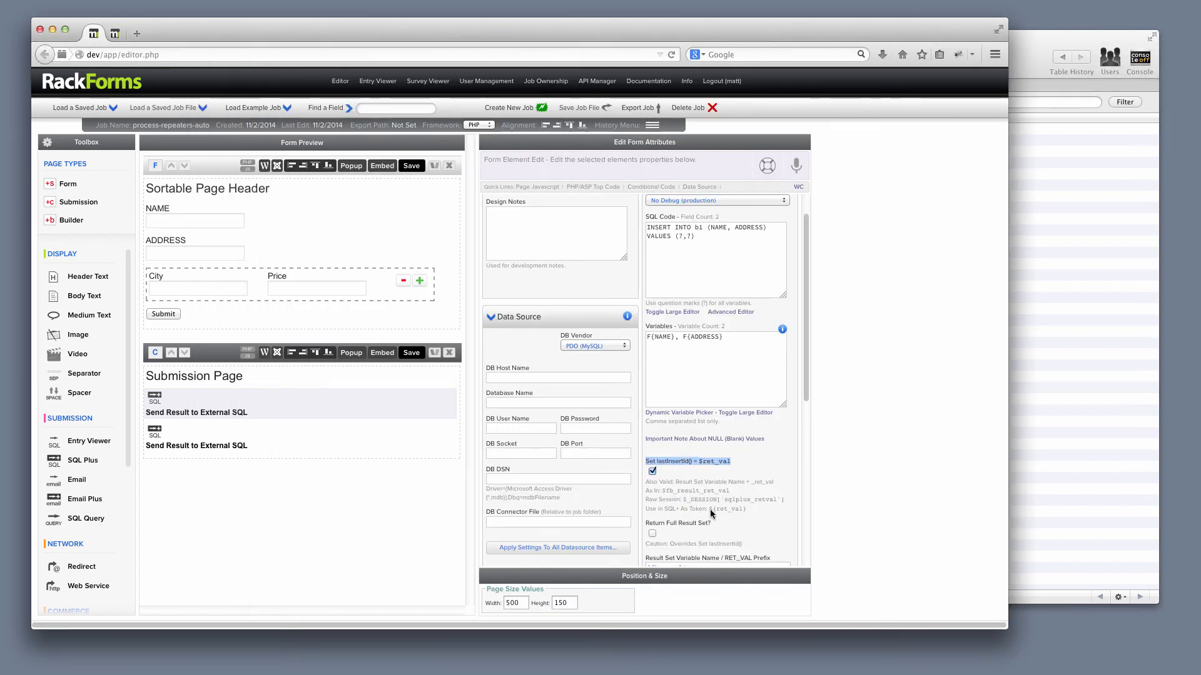
left_click_drag(708, 510, 745, 512)
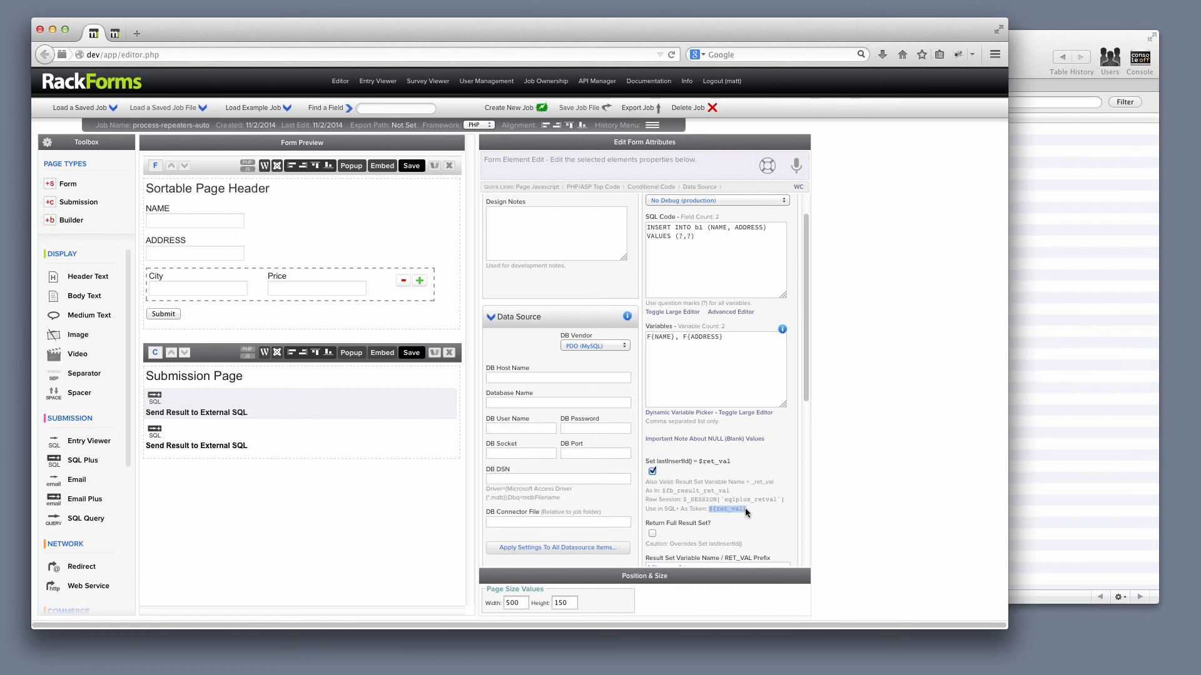
- Open the second Send Result to External SQL element and compare its INSERT target with the b1_bucket table in the MySQL client
left_click(271, 446)
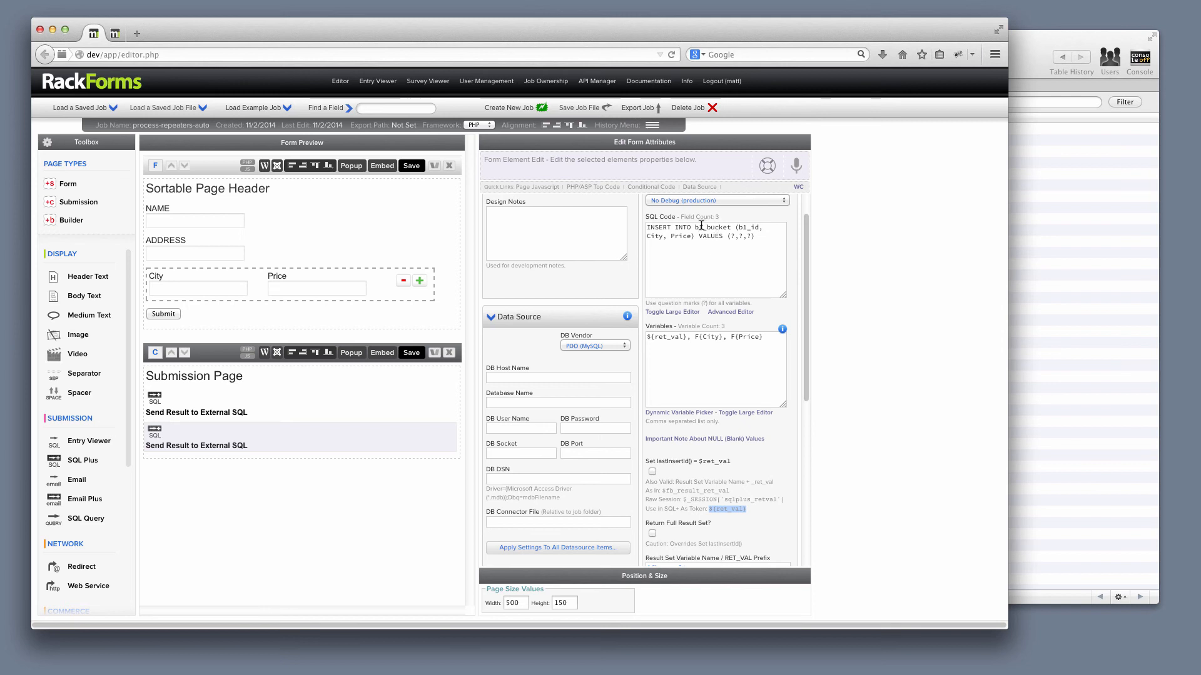
left_click_drag(695, 227, 729, 229)
left_click(1074, 233)
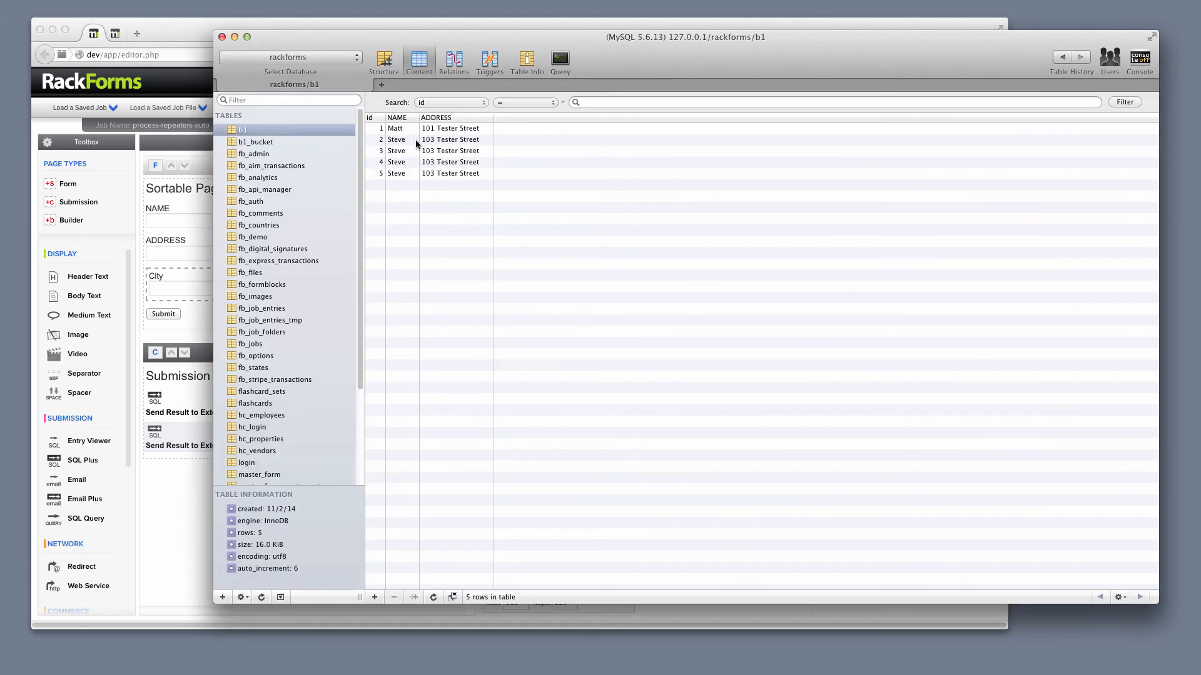
left_click(237, 142)
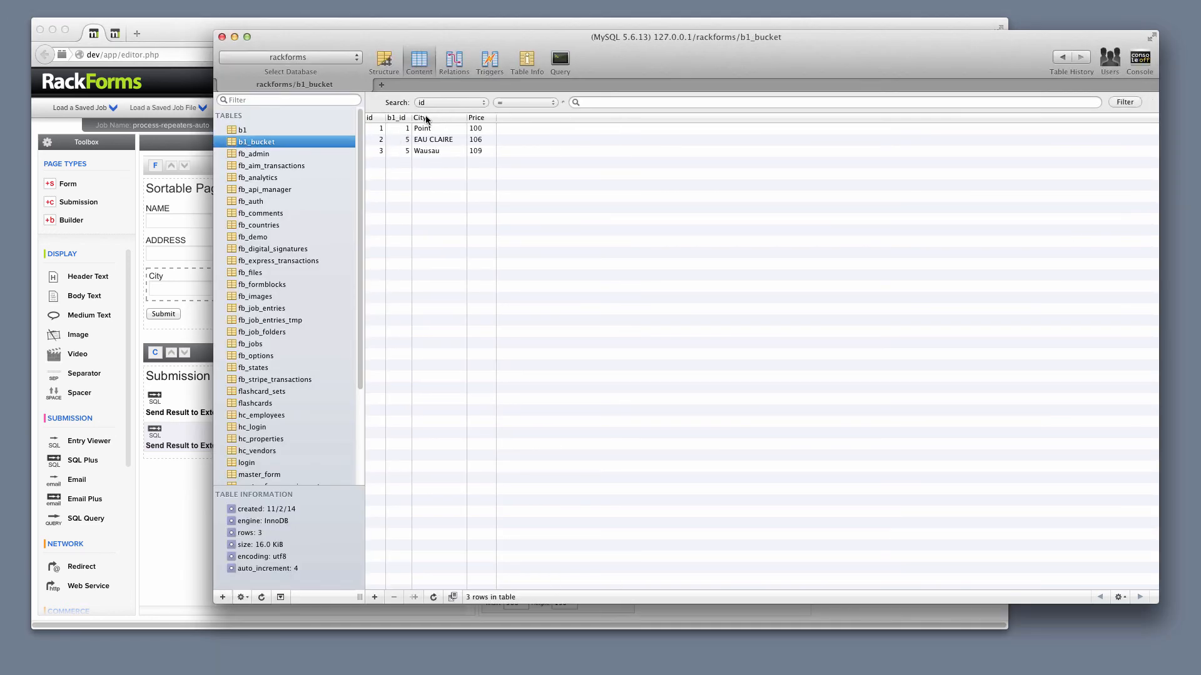
- Return to RackForms and examine the b1_id column and the ${ret_val} variable in the second SQL element
left_click(178, 288)
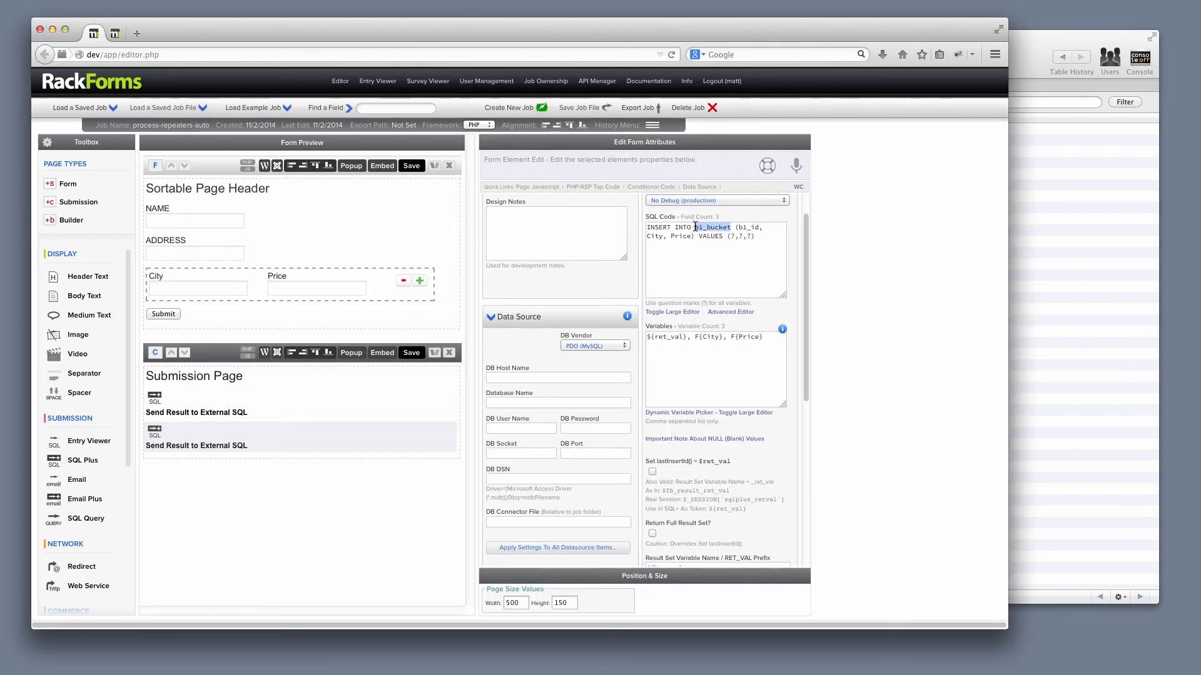
left_click(740, 228)
left_click_drag(738, 229, 759, 229)
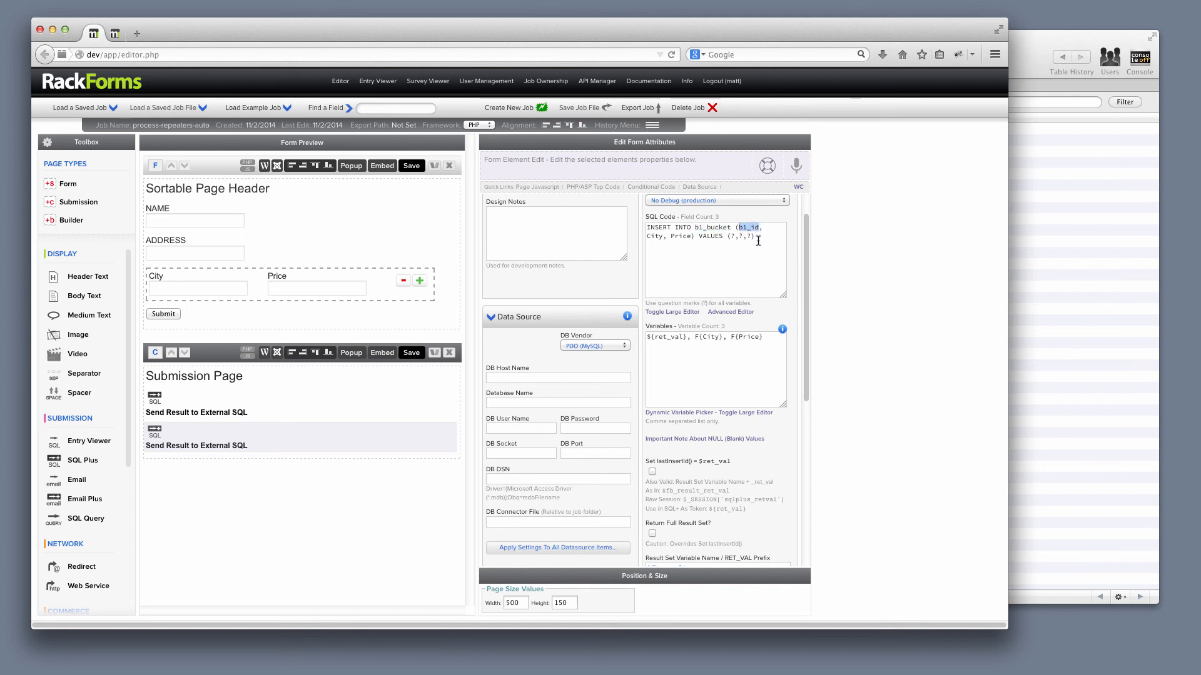
left_click_drag(689, 337, 647, 337)
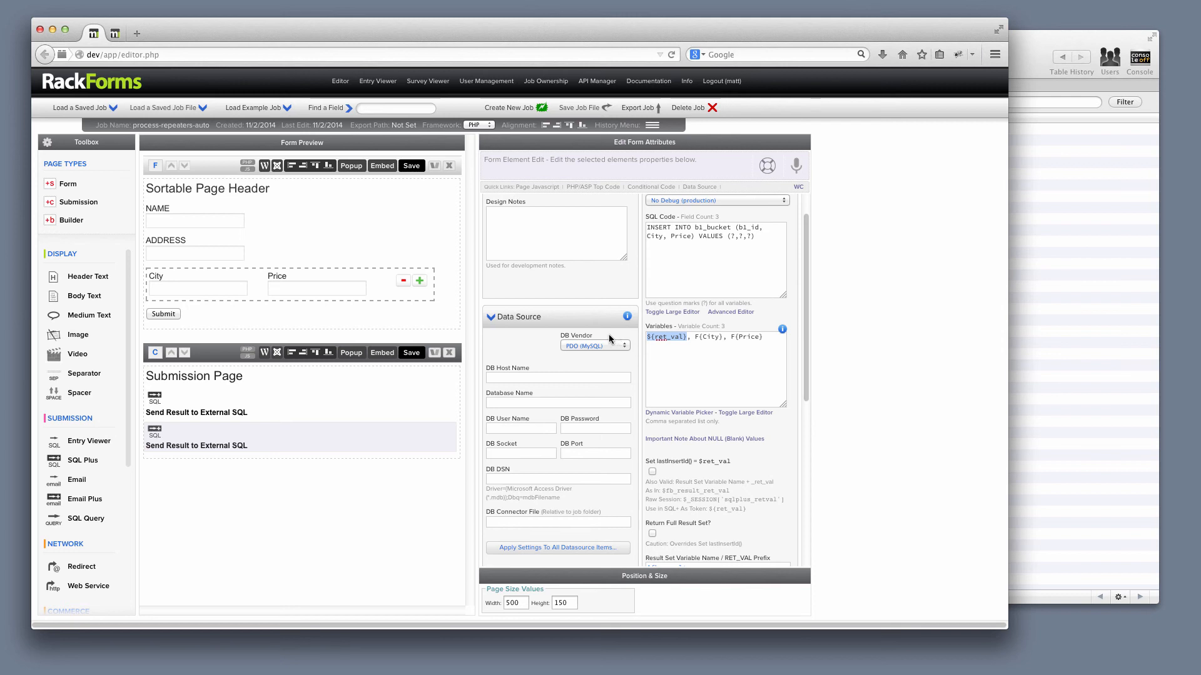
- Reopen the first SQL element, then inspect the b1 table's structure and records in the MySQL client
left_click(262, 405)
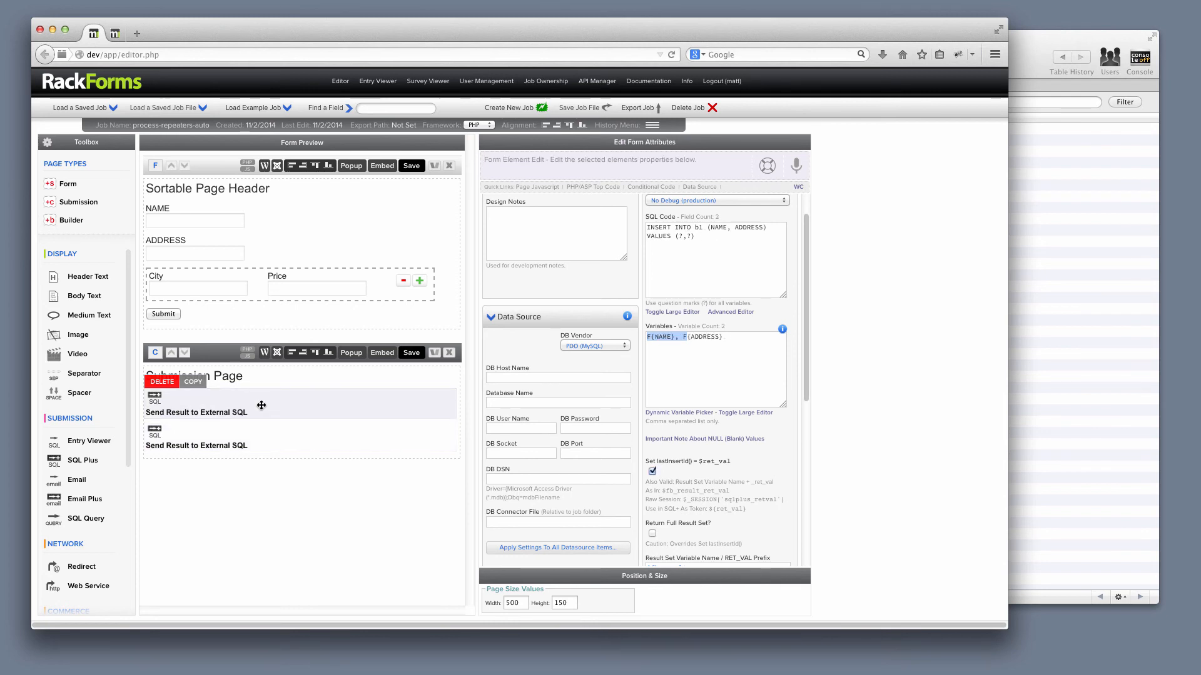
left_click(1051, 240)
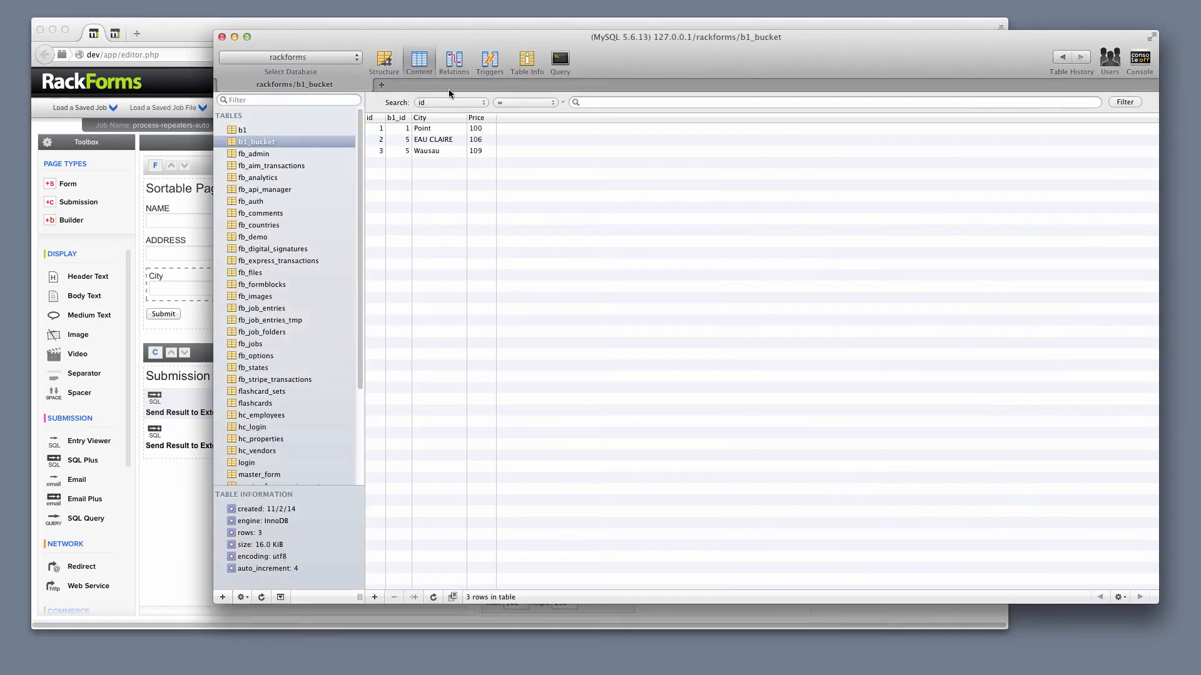
left_click(236, 130)
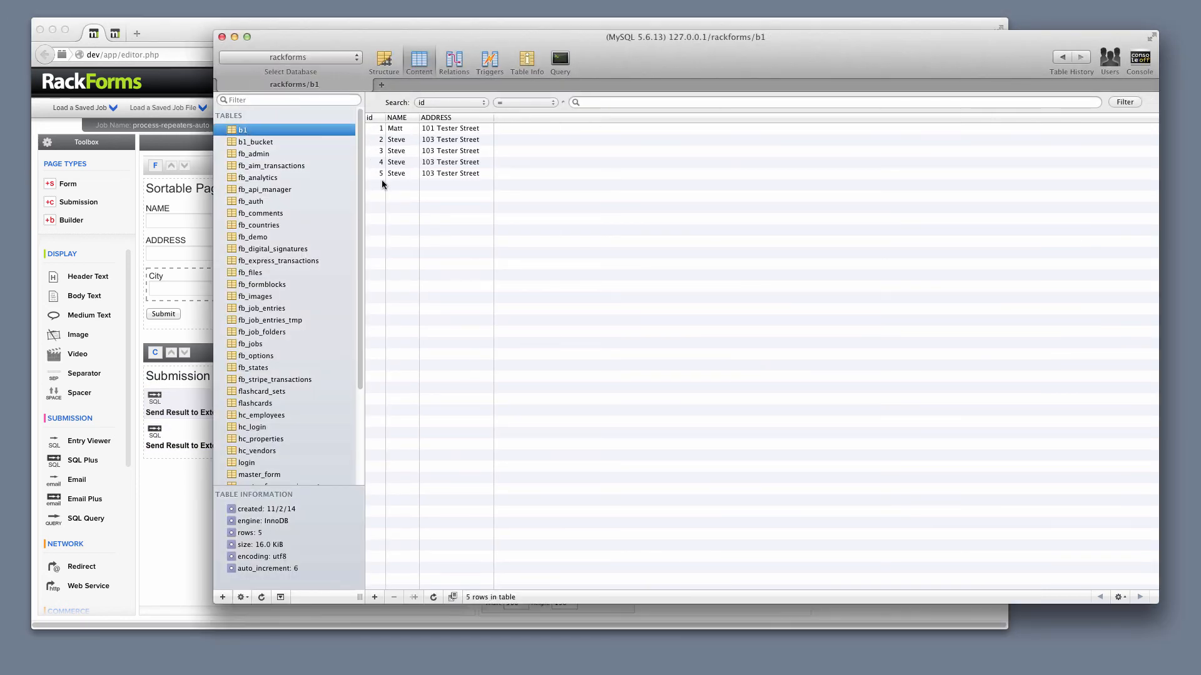
left_click(384, 61)
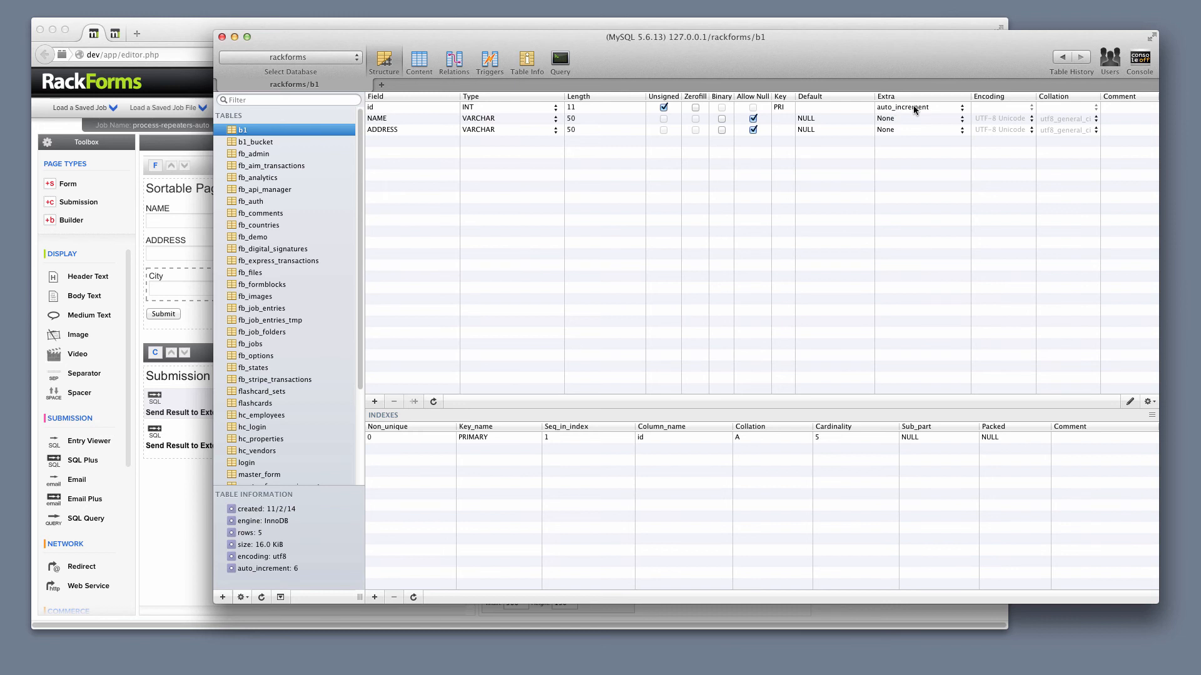
left_click(419, 63)
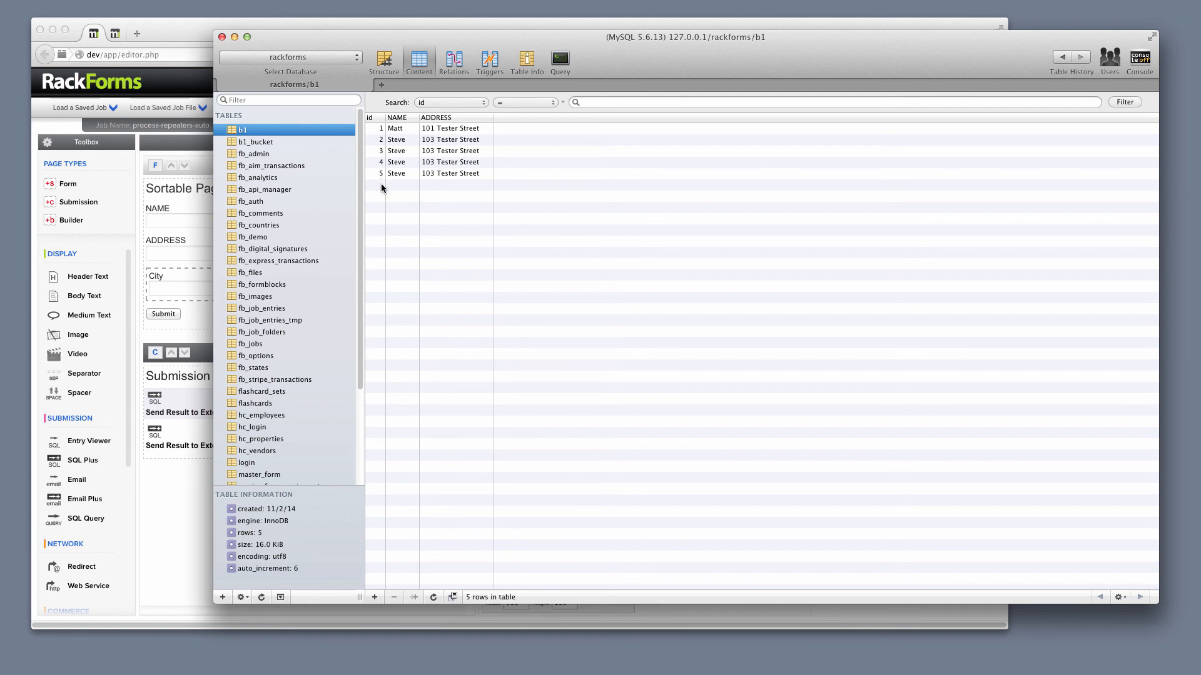
- Return to RackForms and trace $ret_val from the first SQL element's lastInsertId option to the second element's Variables
left_click(193, 35)
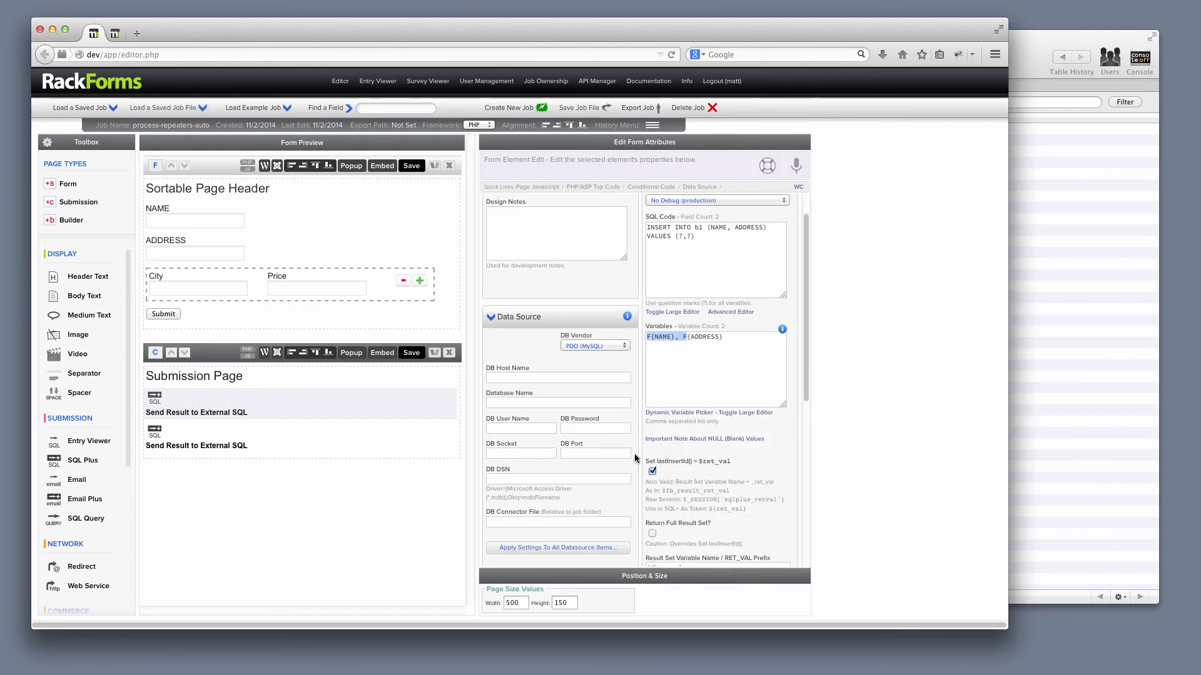
left_click(703, 465)
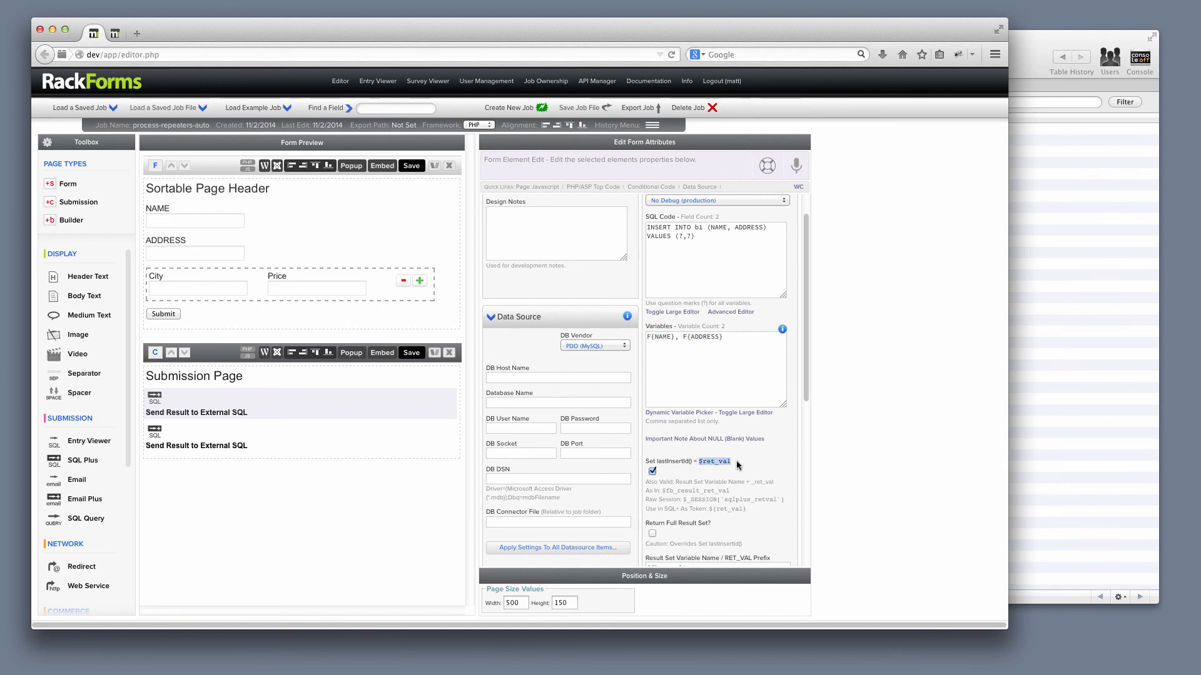
left_click_drag(746, 508, 728, 508)
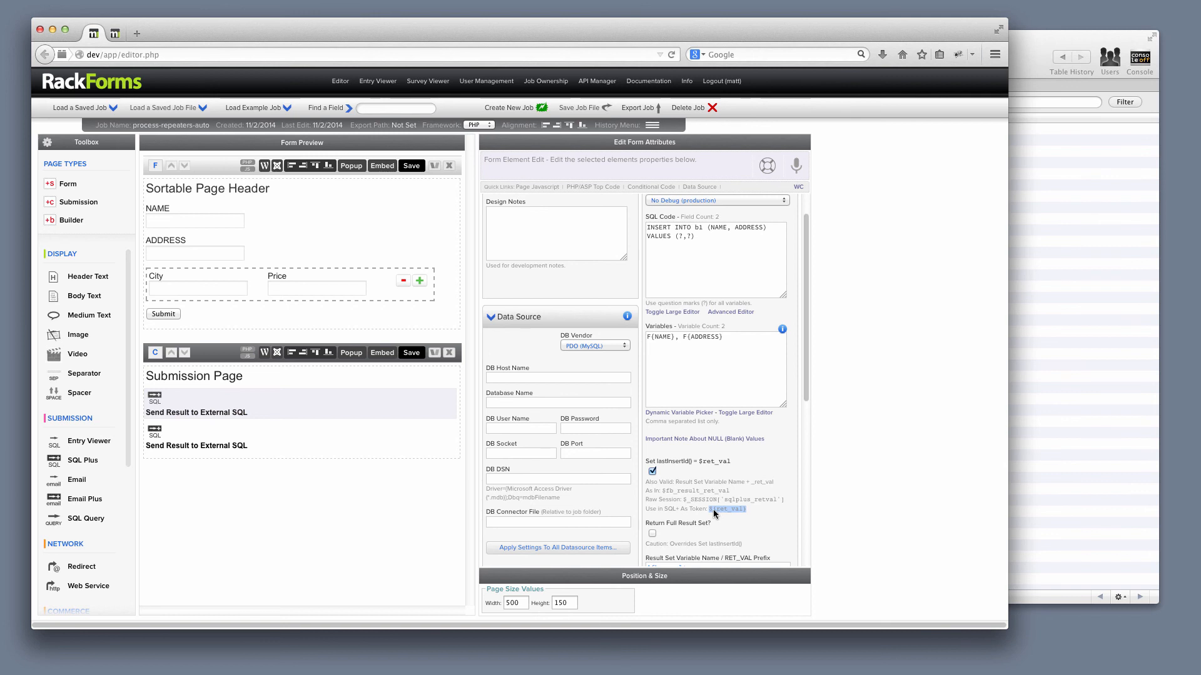
left_click(259, 439)
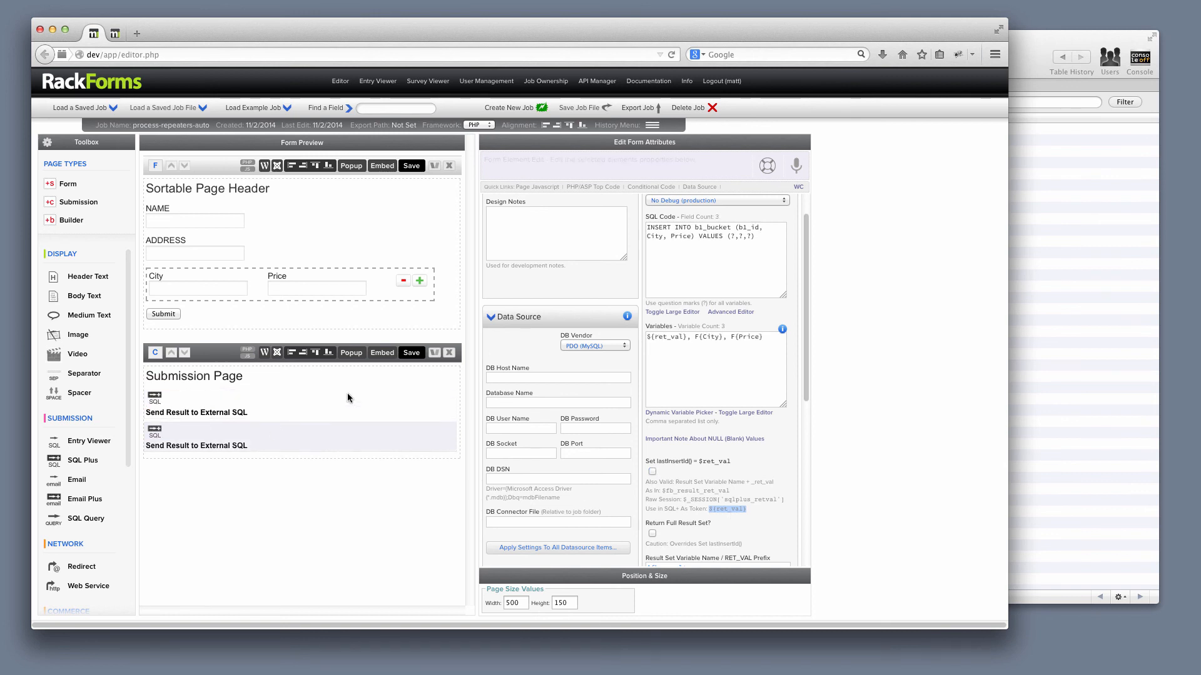
left_click_drag(666, 337, 615, 334)
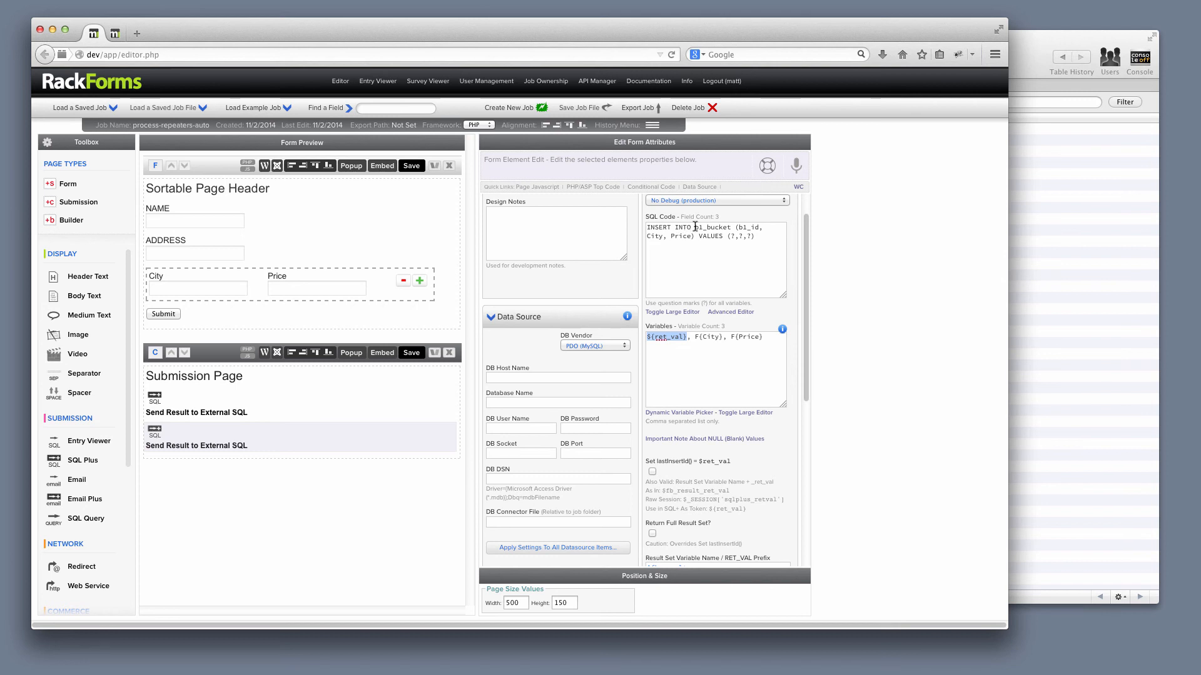
mouse_move(206, 404)
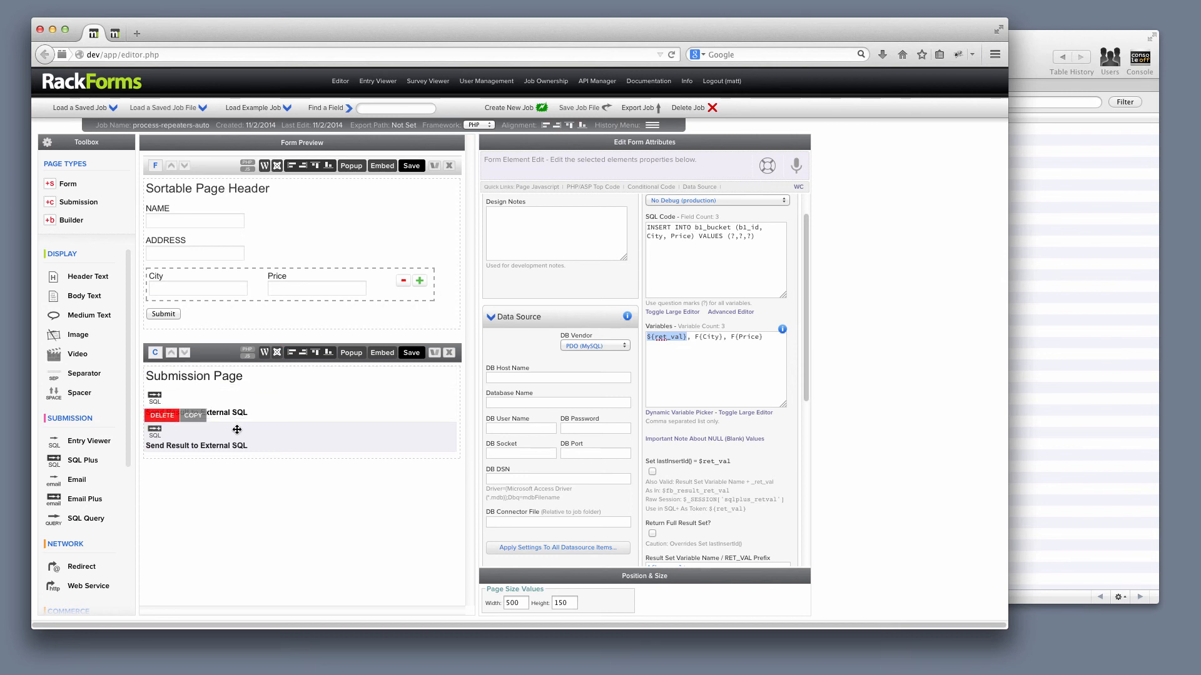
- Switch to the MySQL client and compare the b1_id values in b1_bucket with the matching id records in b1
left_click(1046, 231)
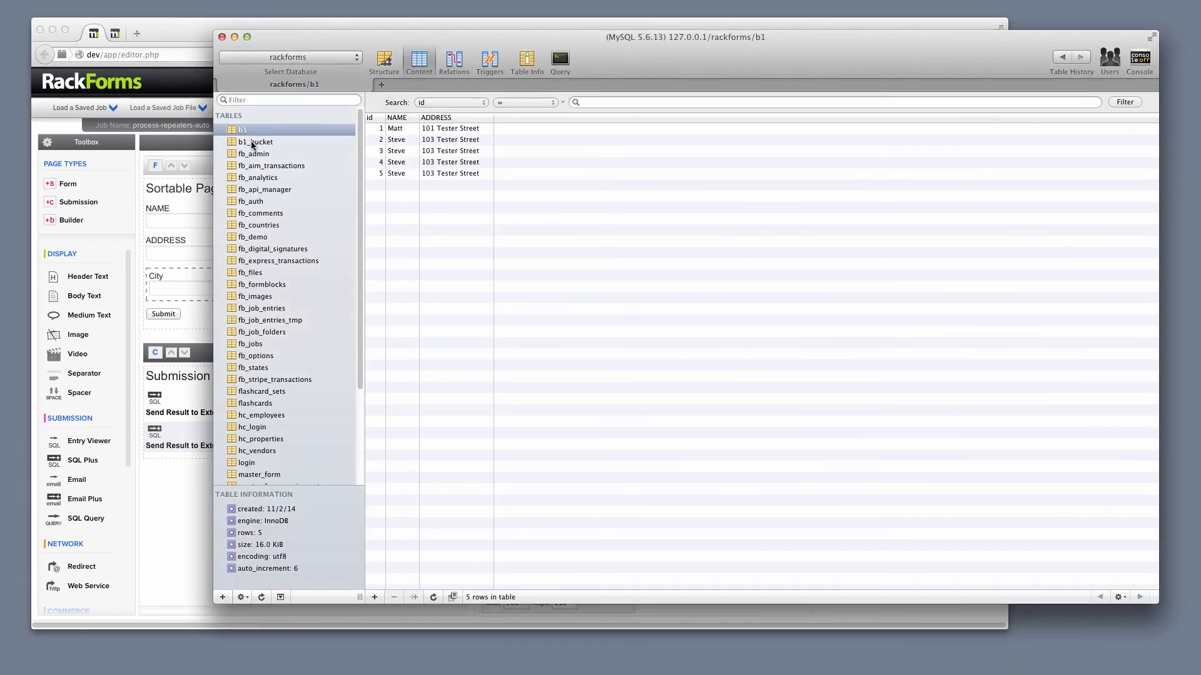
left_click(254, 142)
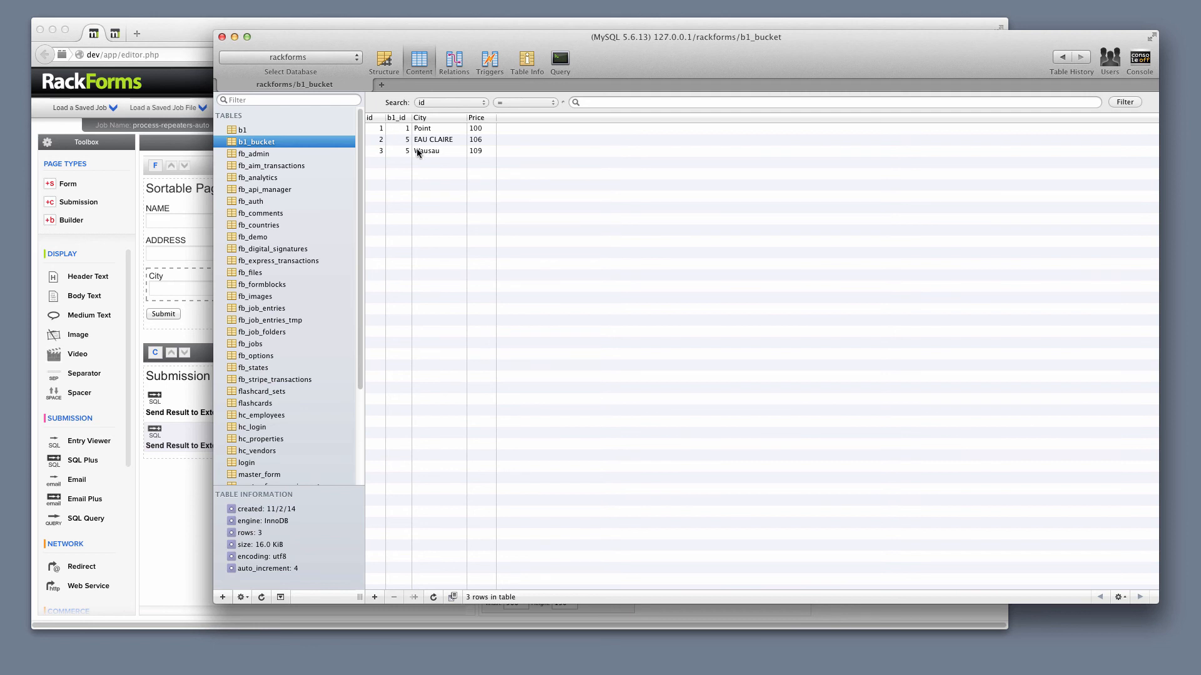
left_click(407, 143)
left_click(408, 152)
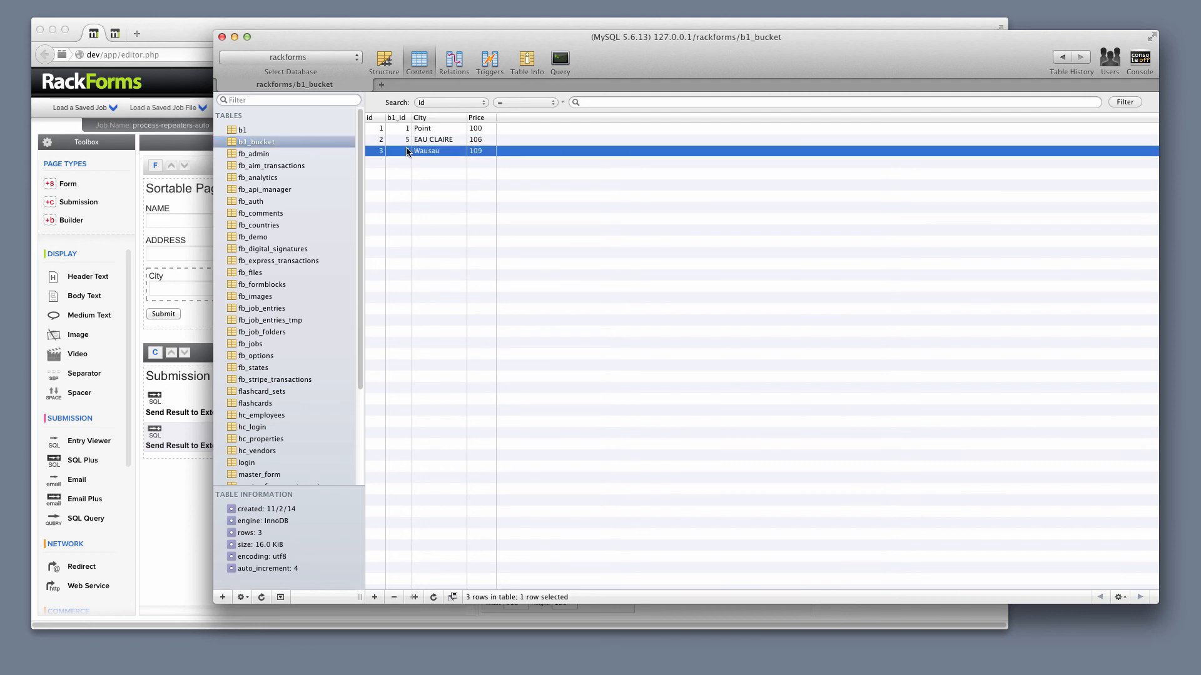
left_click(240, 130)
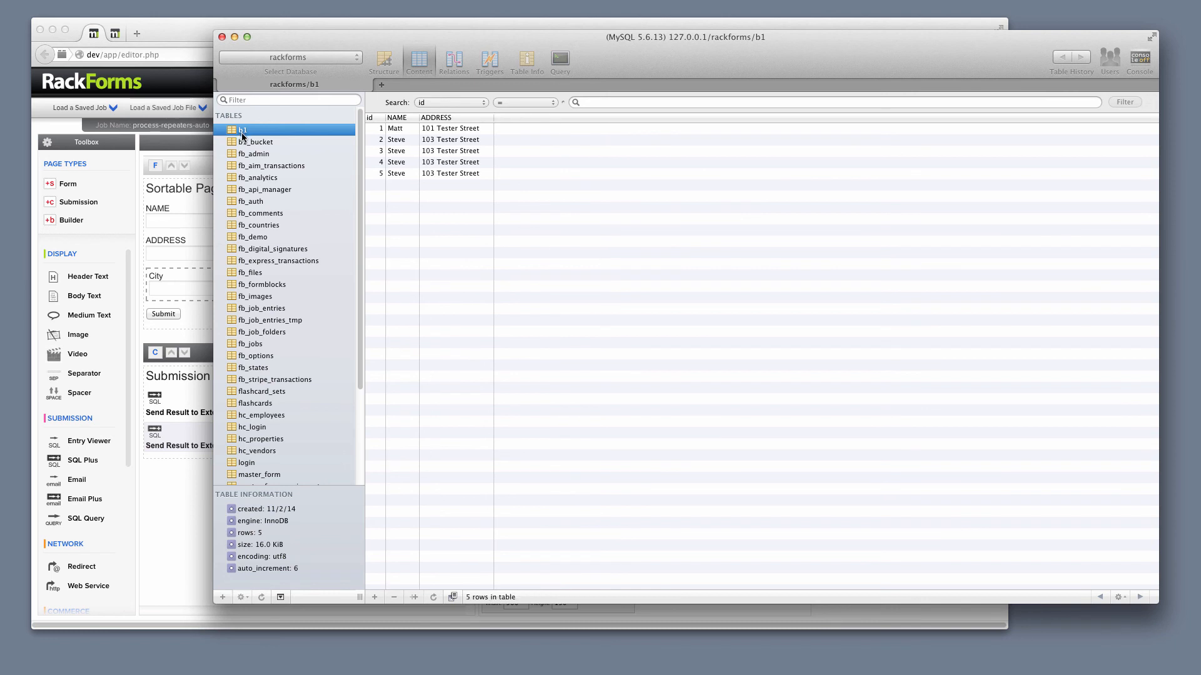
left_click(394, 178)
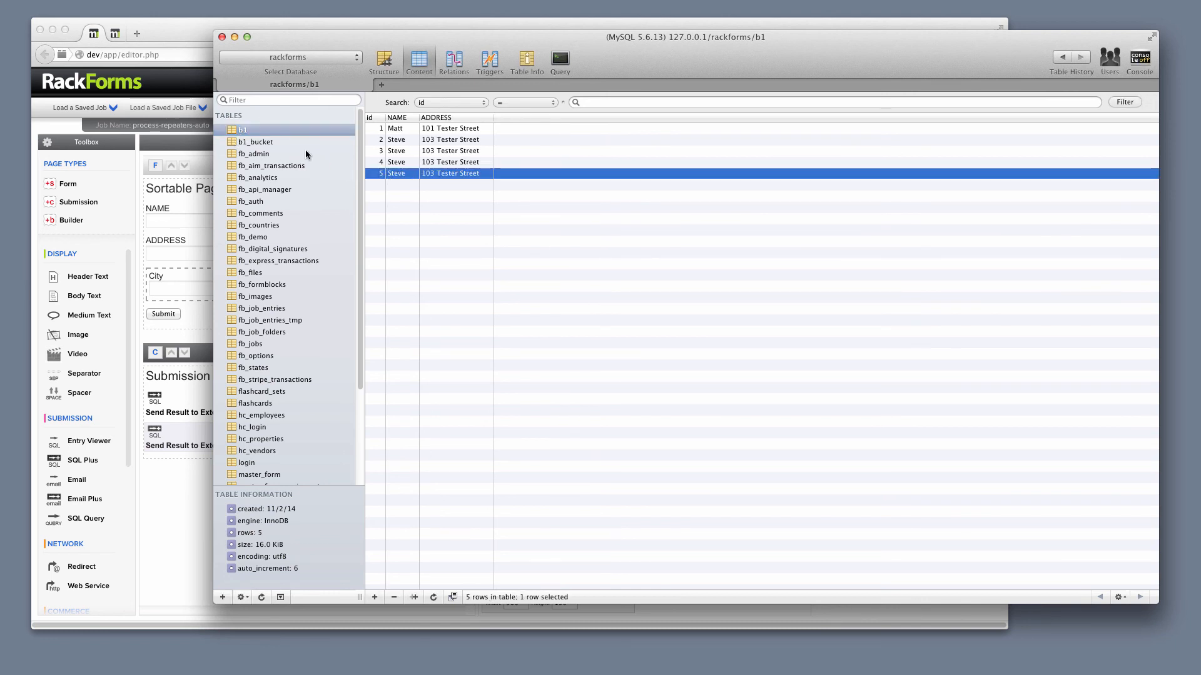
left_click(267, 143)
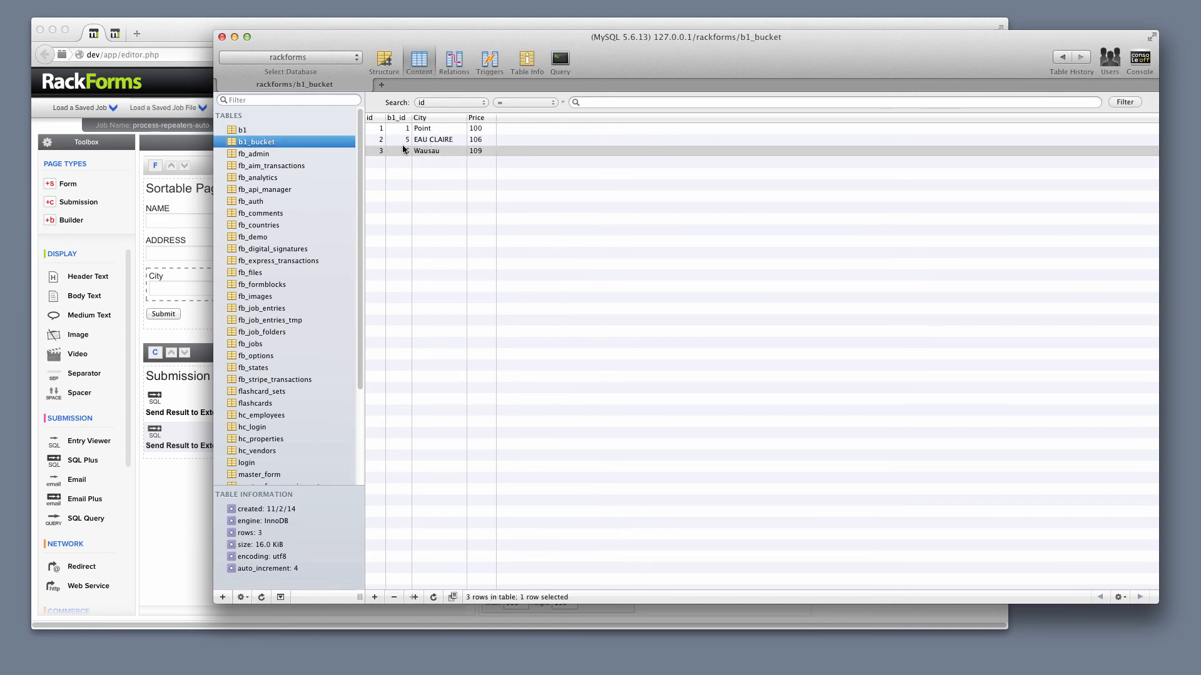
left_click(402, 130)
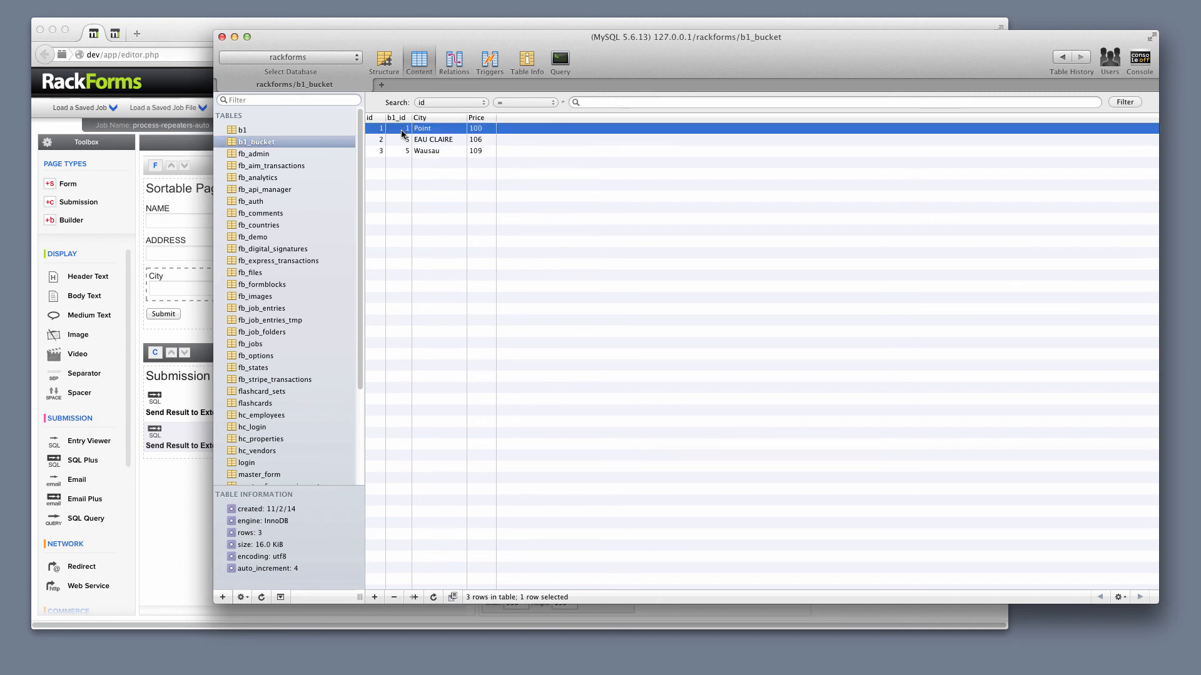
left_click(251, 132)
left_click(381, 129)
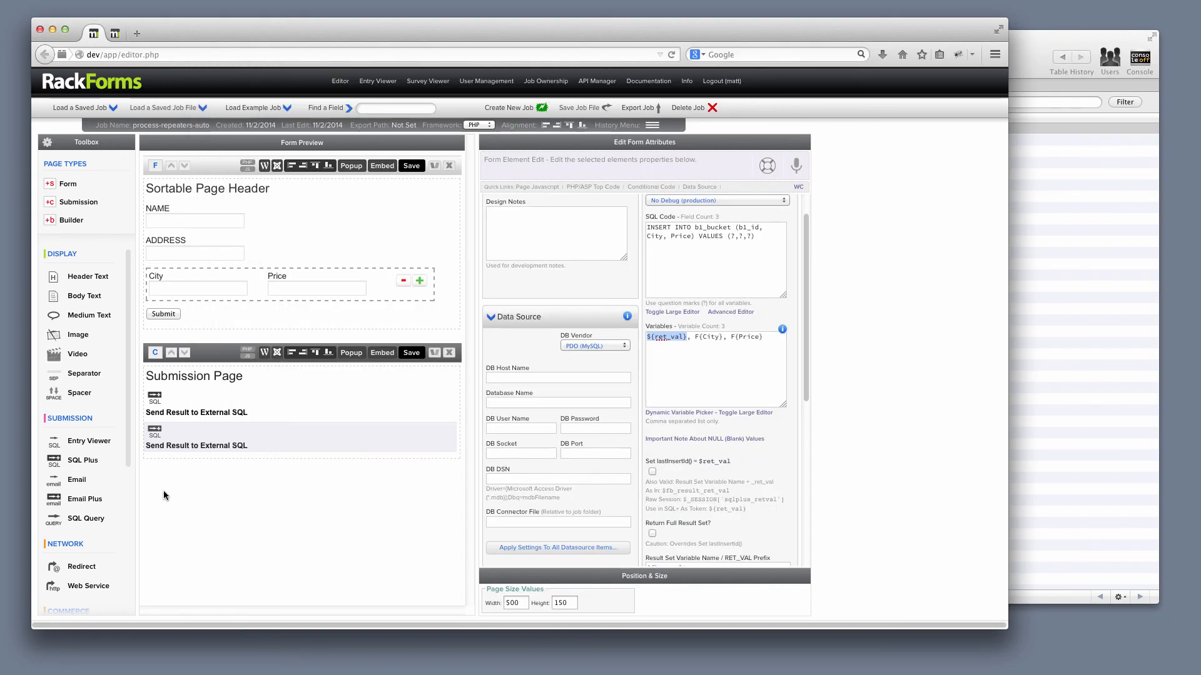
- Return to RackForms and examine the second SQL element's Variables alongside the City and Price fields in the repeater
left_click(185, 440)
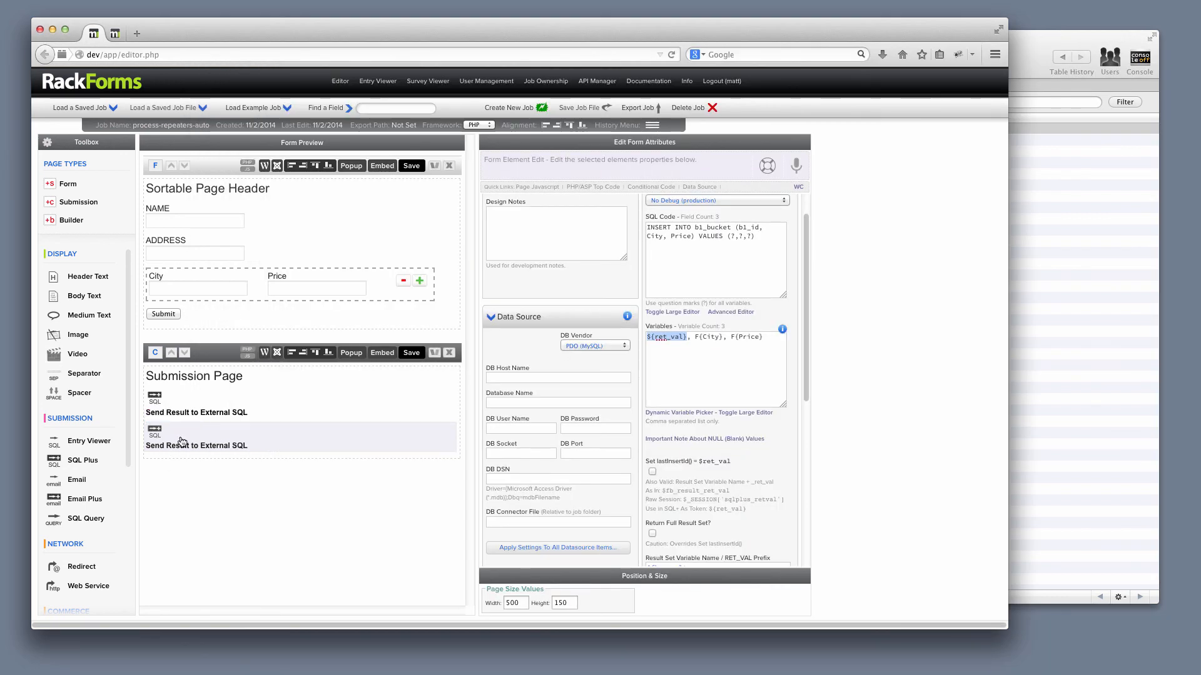
left_click(687, 340)
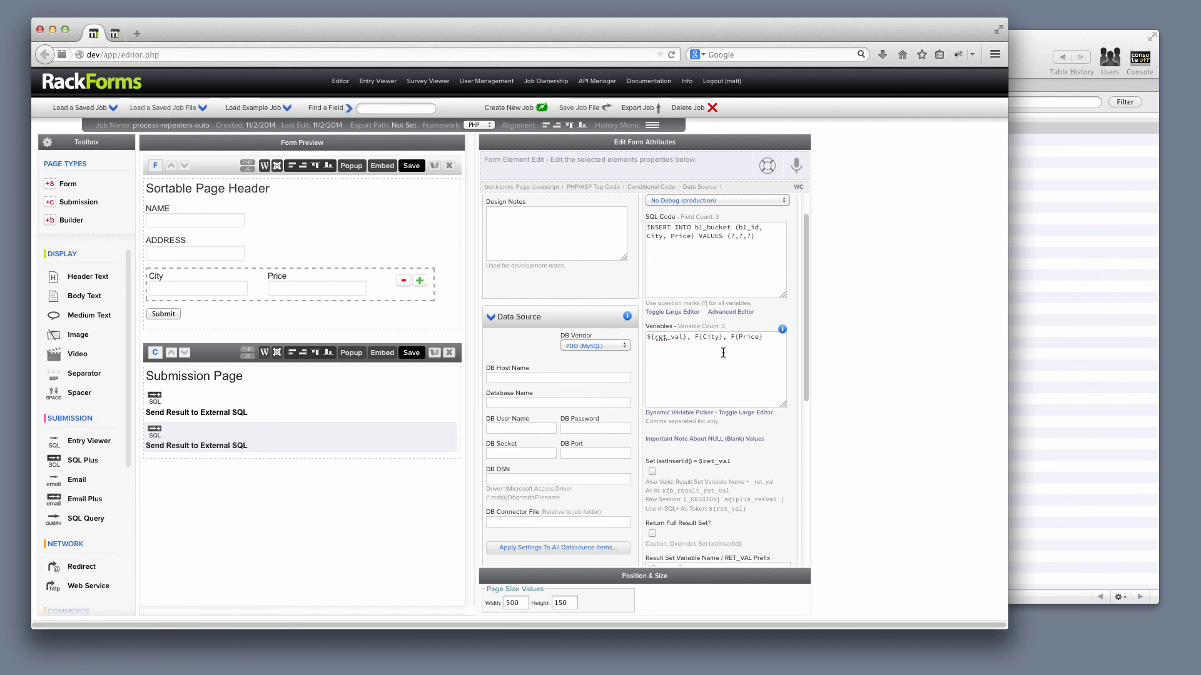
mouse_move(252, 287)
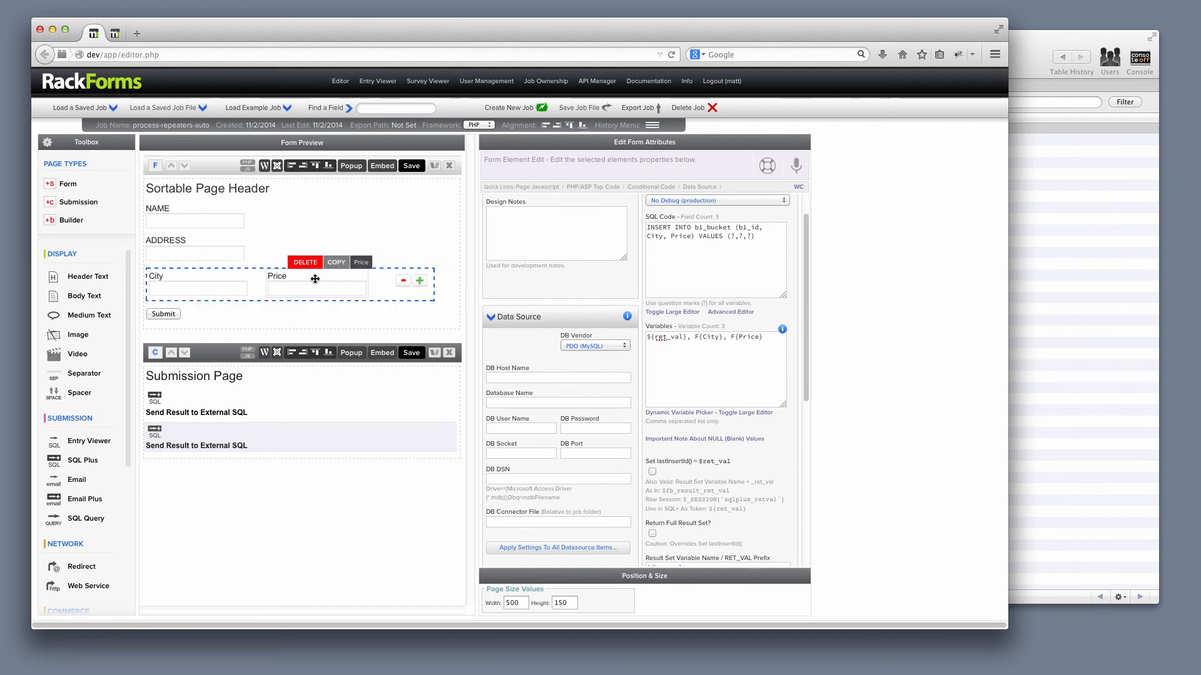
- Set the second SQL element's Bucket Repeater Processing Mode to 1 Row Per Duplicated Item + Original Item and Process This Bucket to bucket
scroll(709, 387, "down", 10)
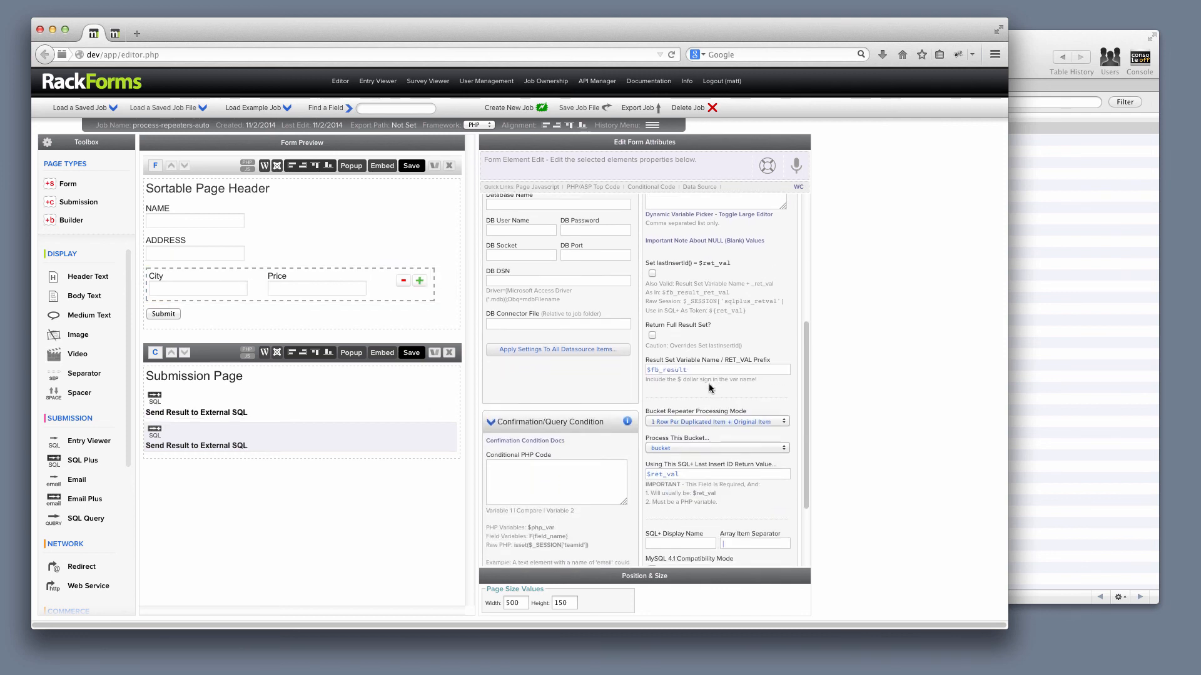
left_click_drag(749, 355, 647, 357)
left_click(712, 349)
left_click(711, 366)
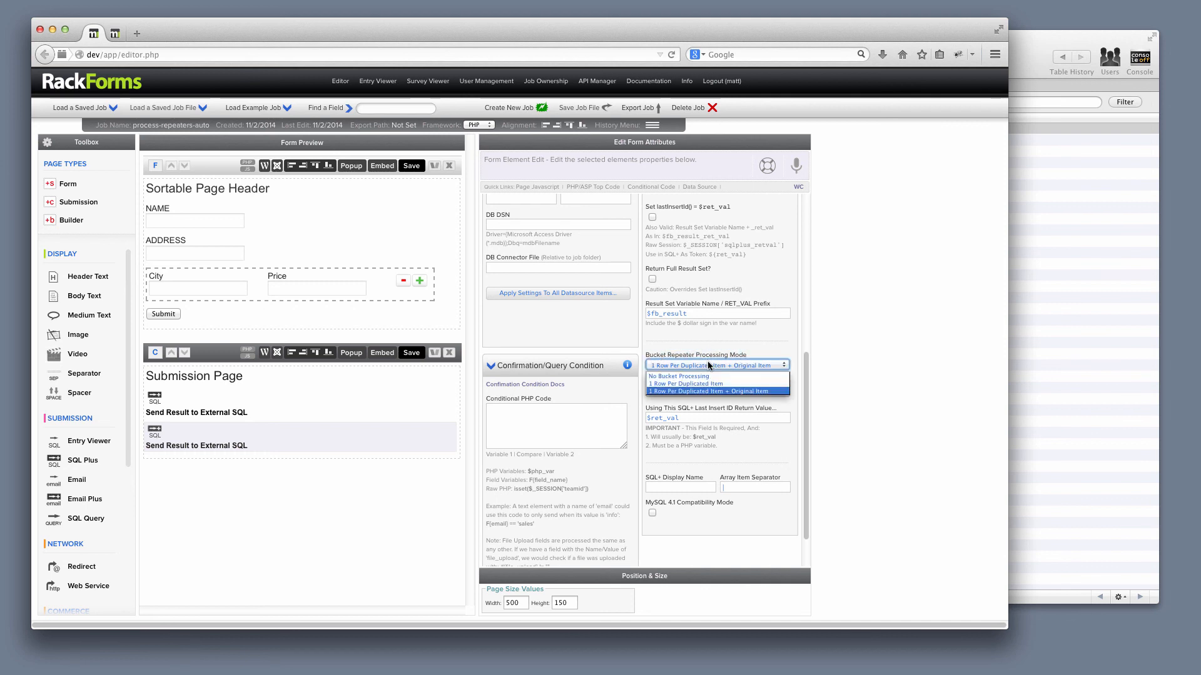
left_click(731, 389)
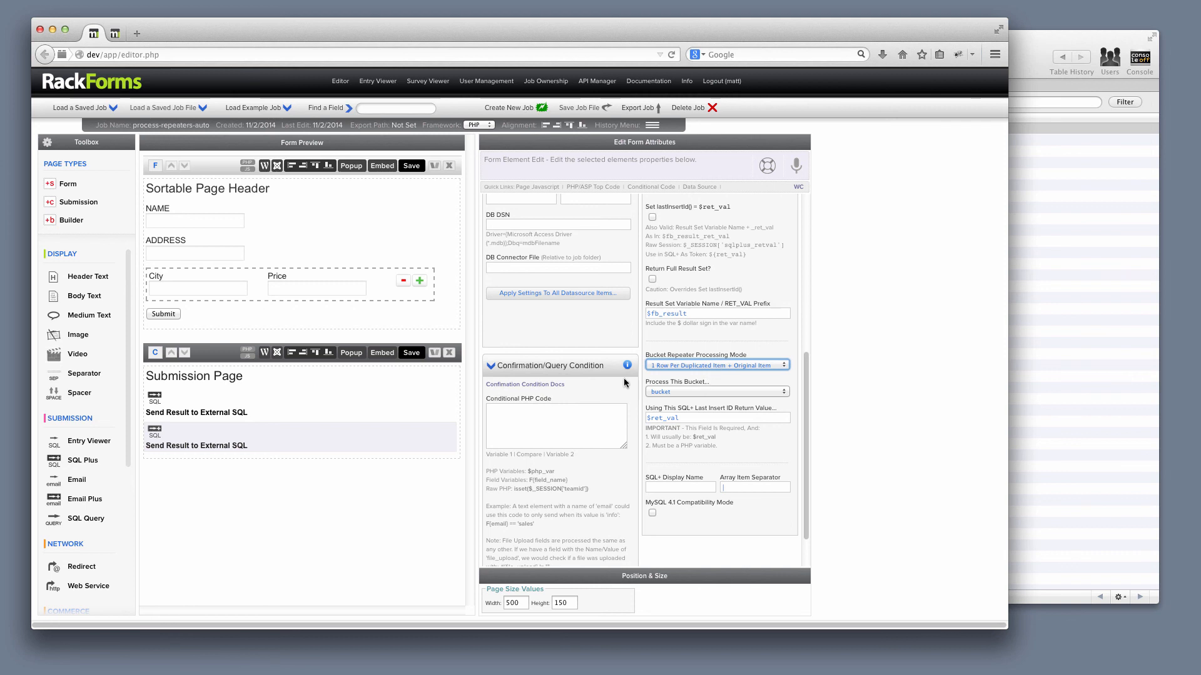
left_click(709, 393)
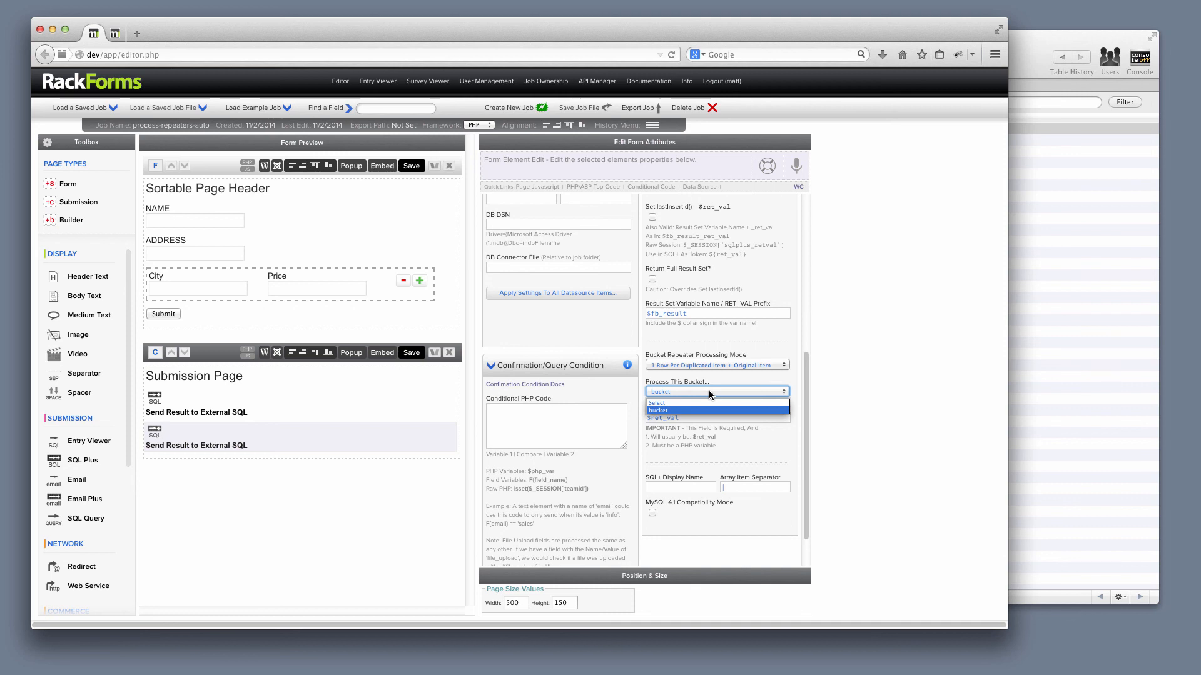
left_click(673, 411)
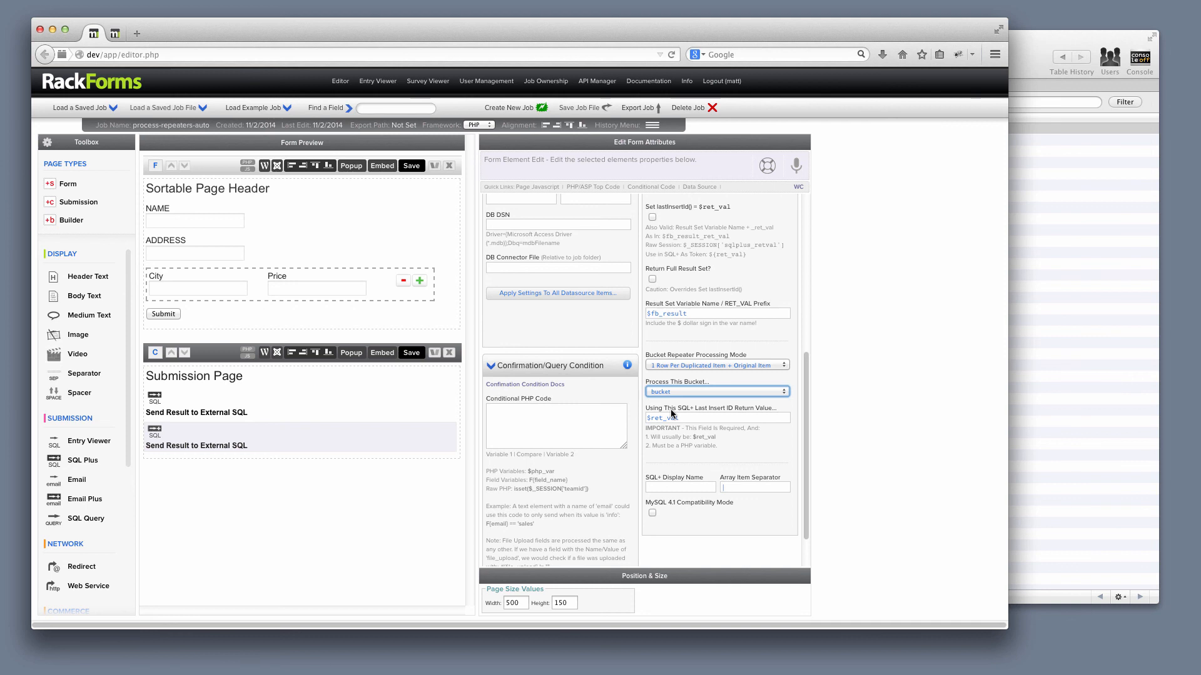
- Save the form page, open it in the browser, and fill in the NAME and ADDRESS fields with test values
left_click(412, 165)
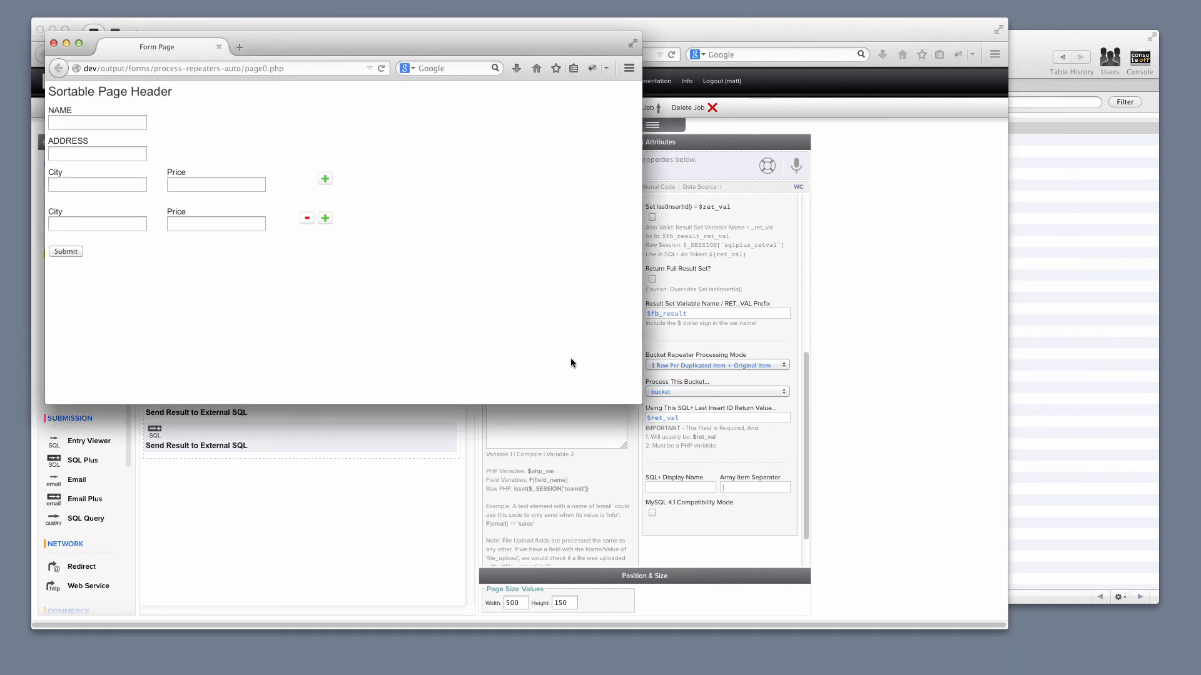
left_click(97, 123)
left_click(95, 124)
left_click(92, 133)
left_click(86, 149)
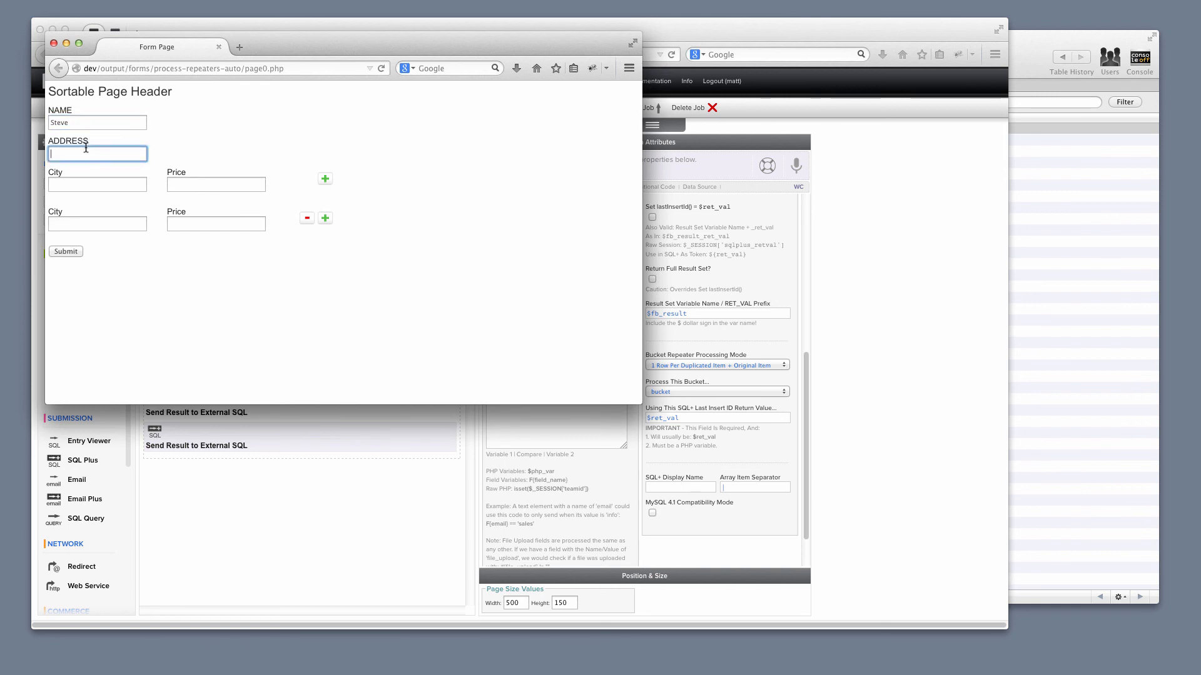
left_click(86, 152)
left_click(85, 164)
- Fill the first repeater row with City 1 and price 106, and the second with Wausau and price 108
left_click(86, 184)
left_click(86, 184)
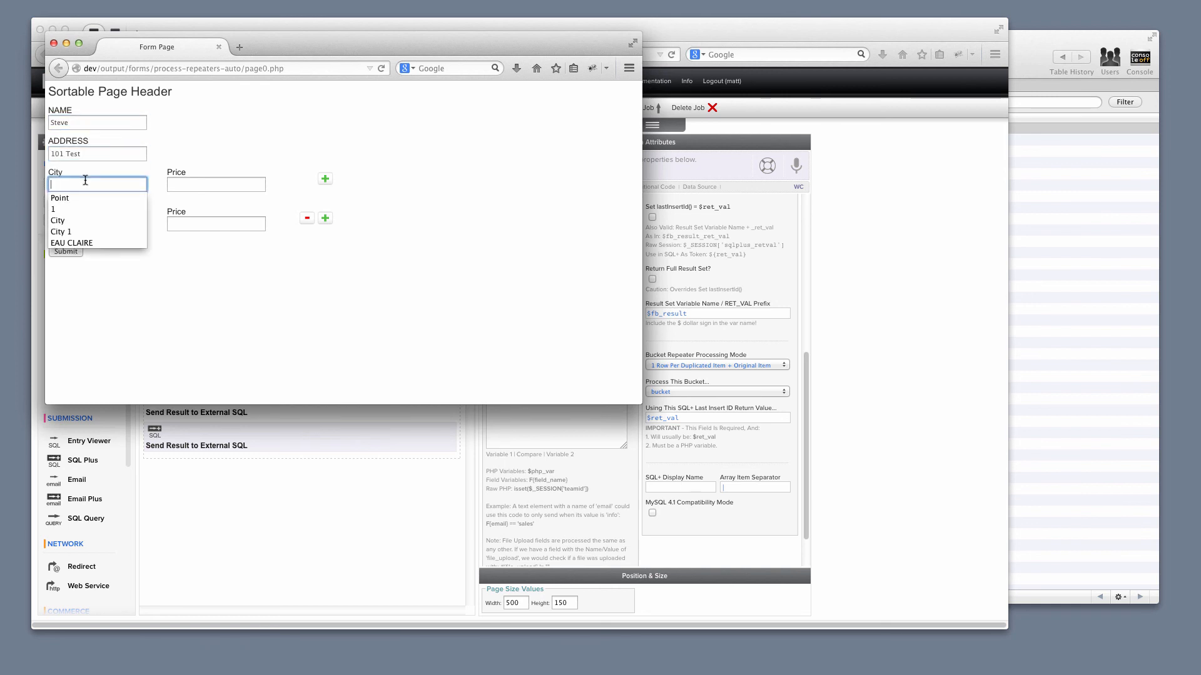
left_click(87, 232)
left_click(188, 185)
left_click(187, 184)
left_click(187, 206)
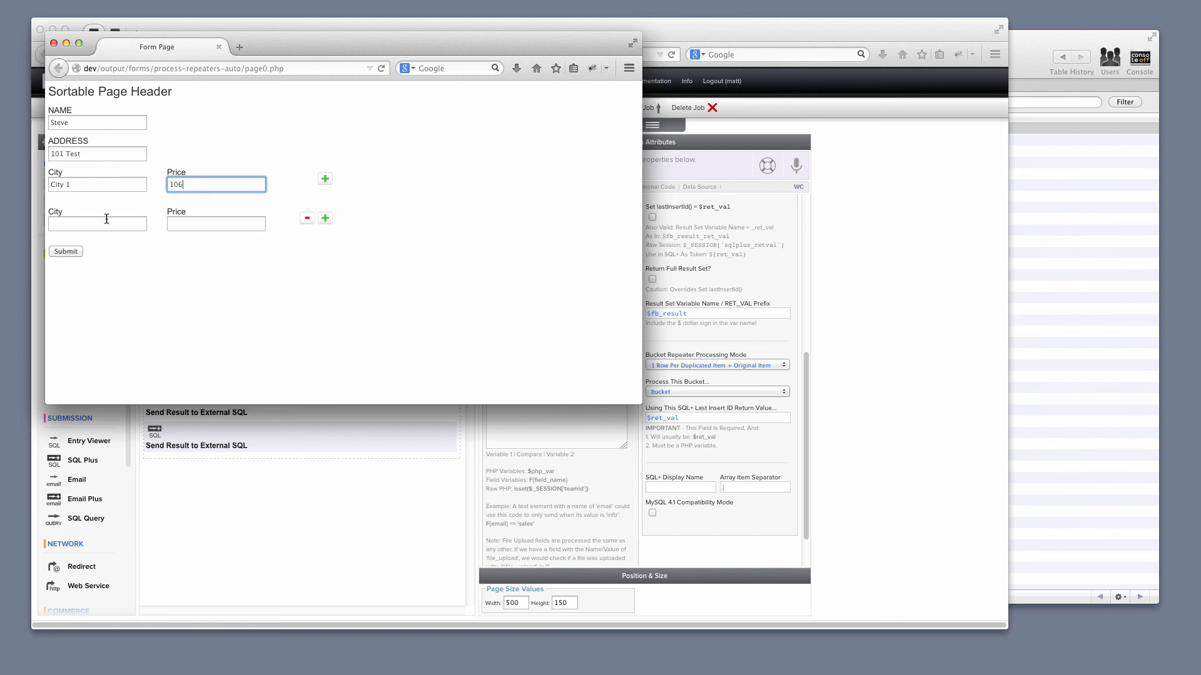
left_click(106, 219)
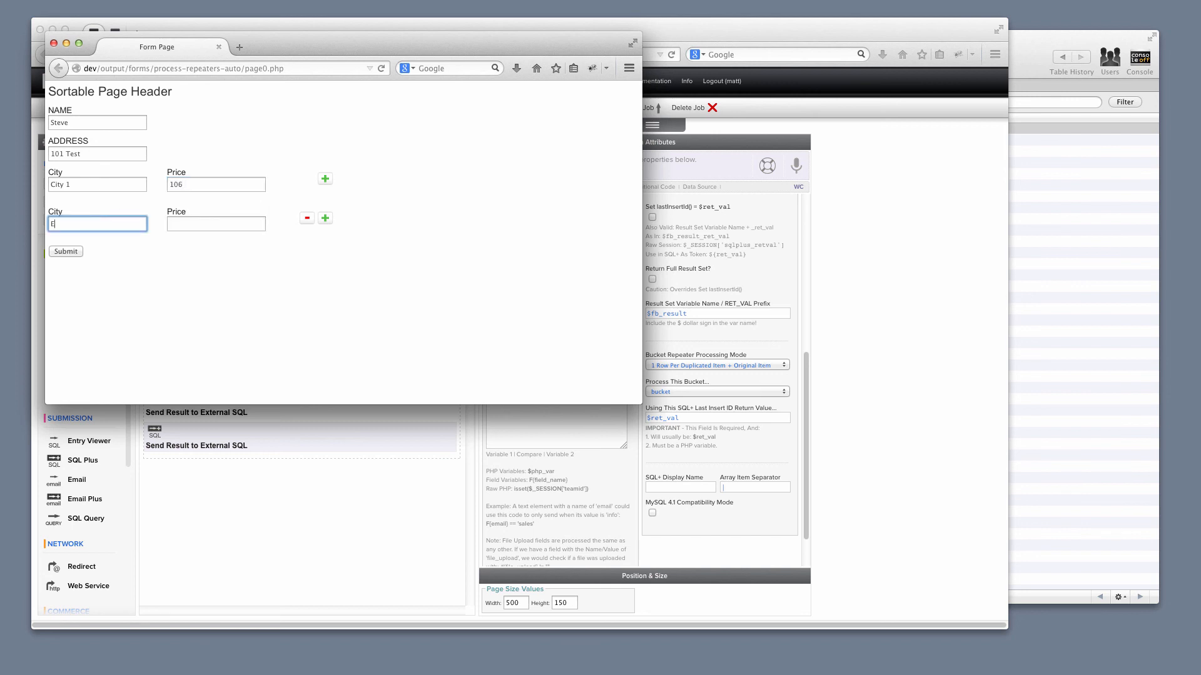
type("Wausau")
key("Tab")
type("1")
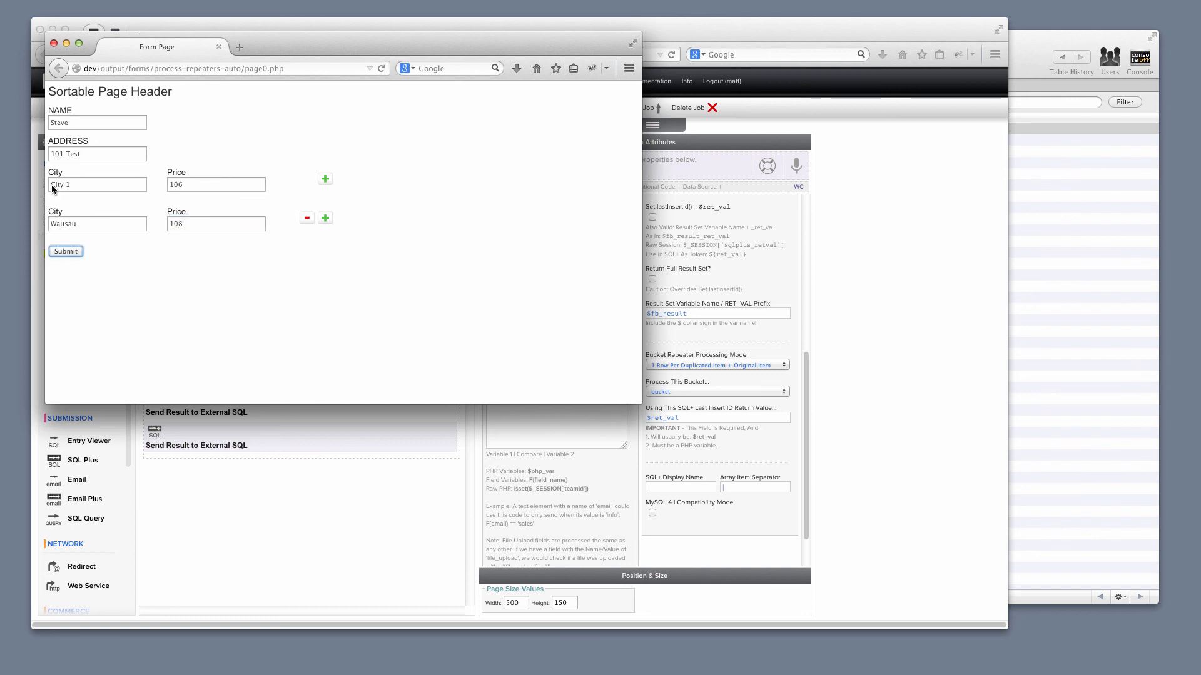
- Add a third repeater row with city New York and price 189, and submit the form
left_click(325, 218)
left_click(84, 258)
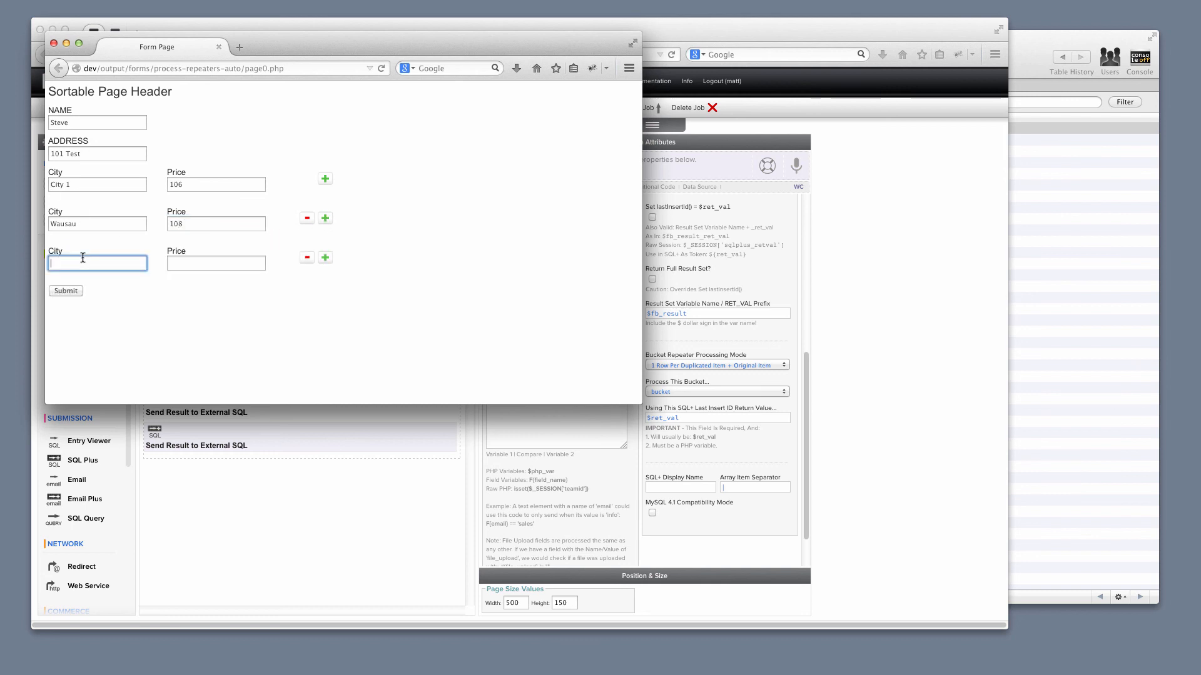
type("New York")
key("Tab")
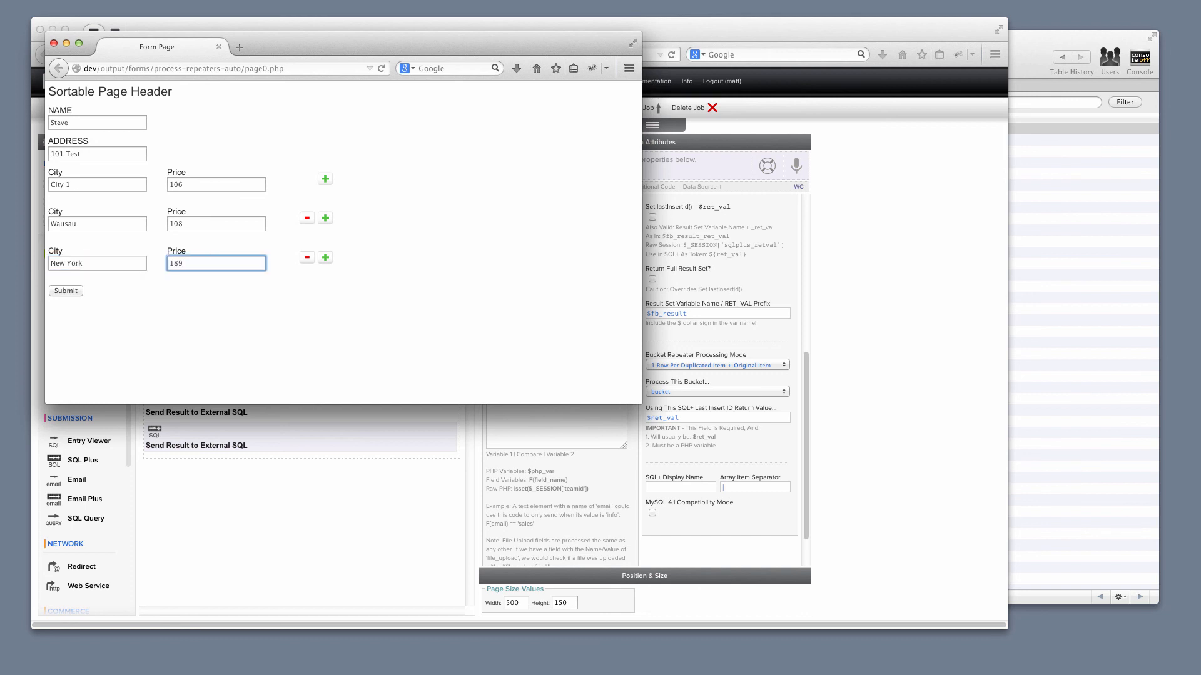
left_click(65, 291)
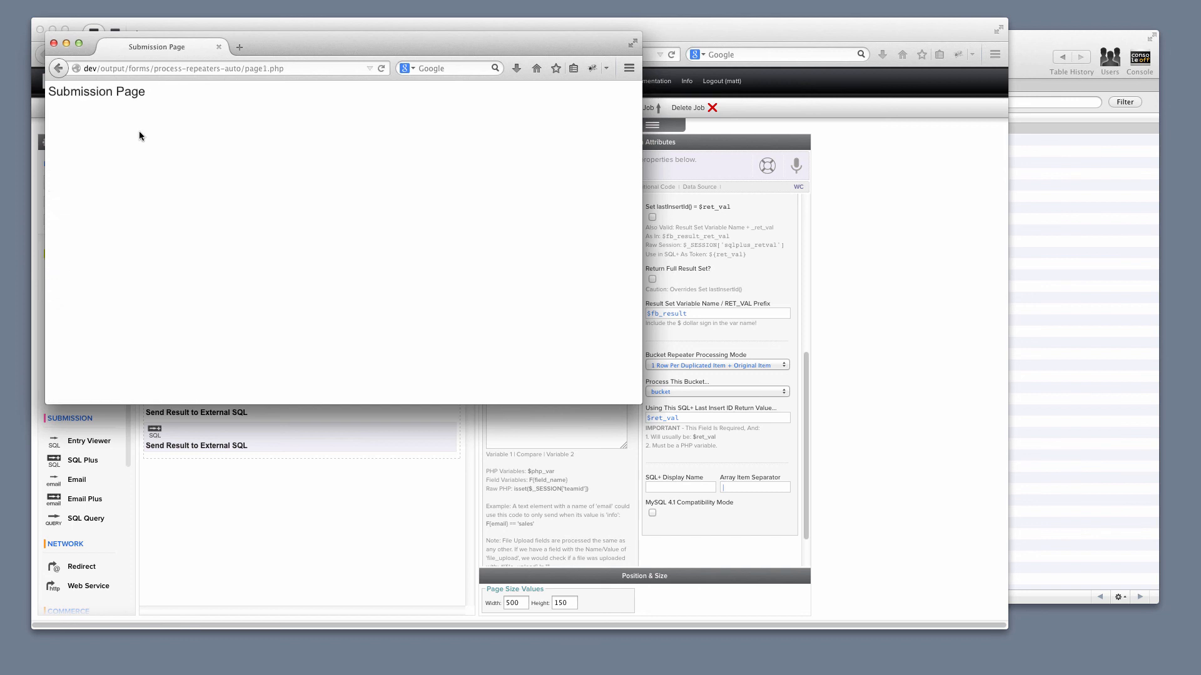
- Close the form preview, refresh b1 in the MySQL client, and inspect the newly submitted records in b1 and b1_bucket
left_click(54, 43)
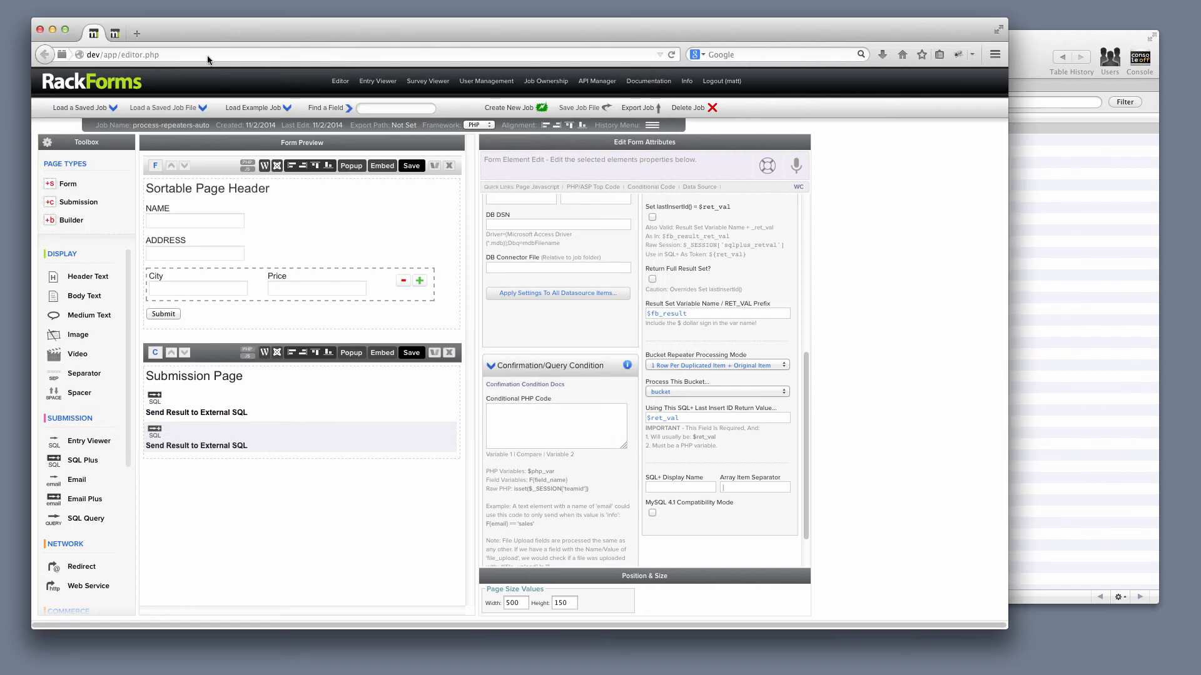
left_click(200, 408)
left_click(1035, 306)
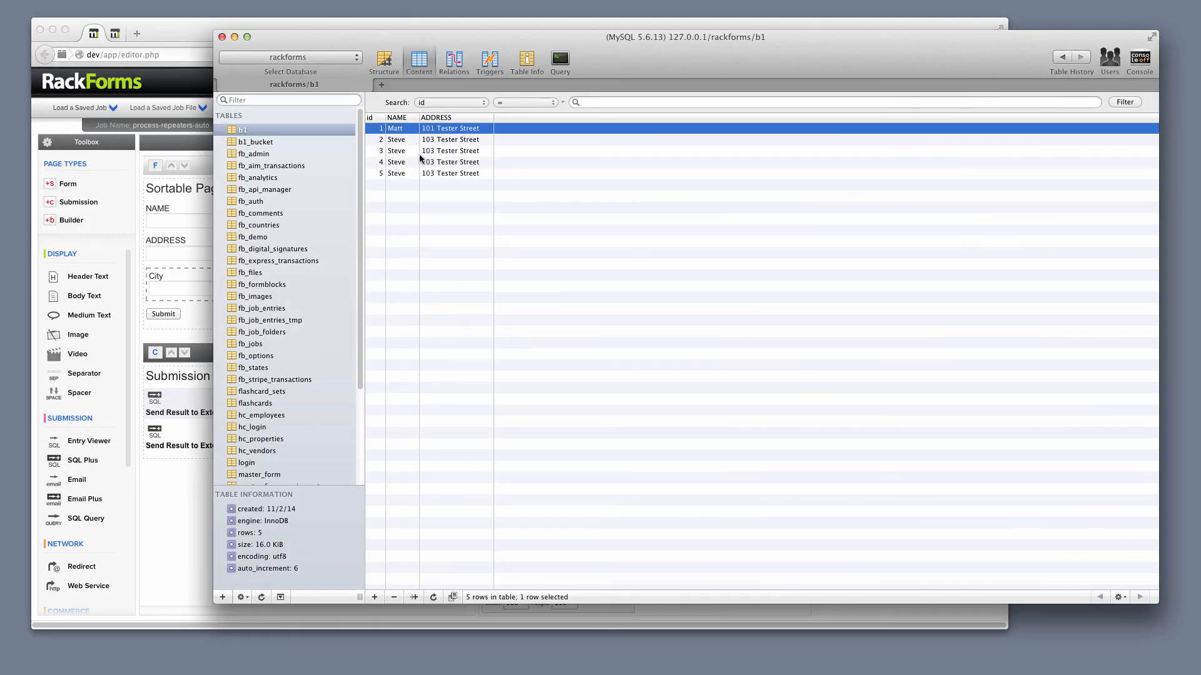
left_click(463, 212)
key("super+r")
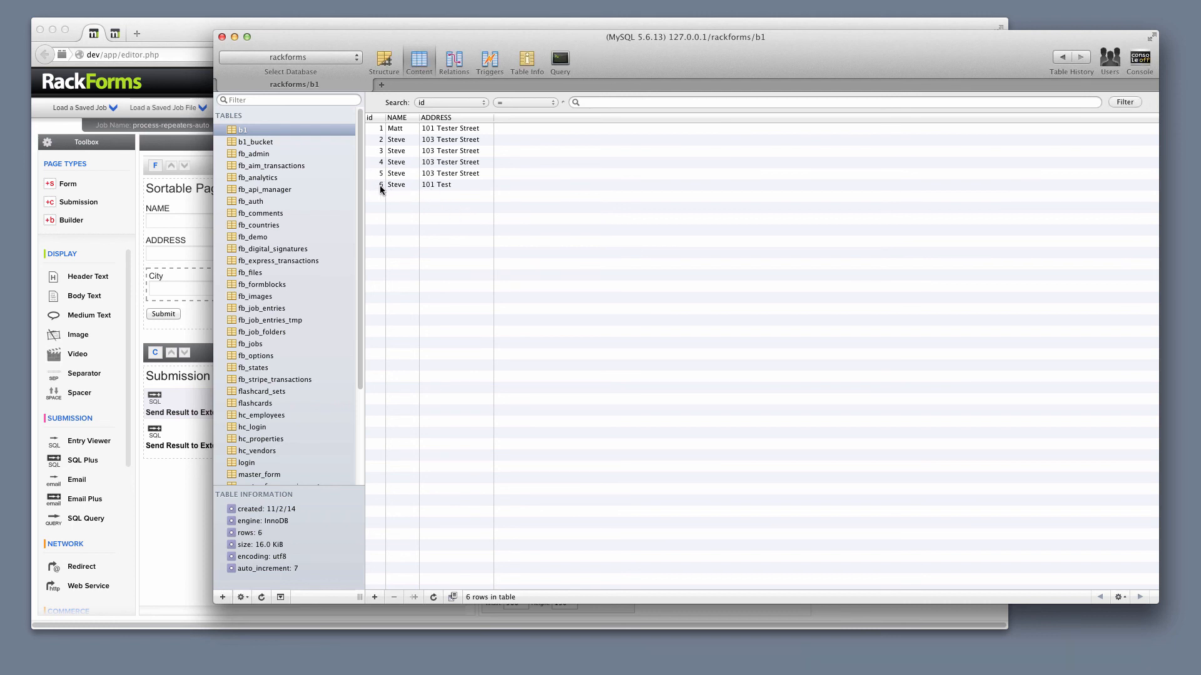
left_click(264, 144)
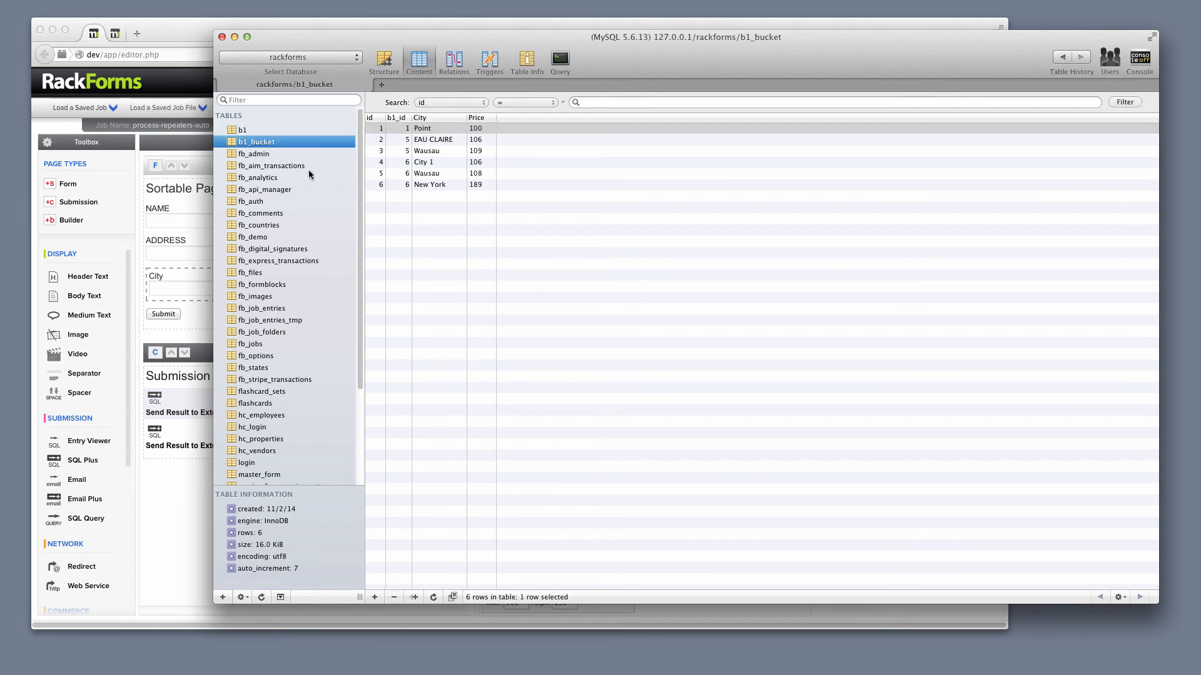
left_click_drag(397, 166, 398, 185)
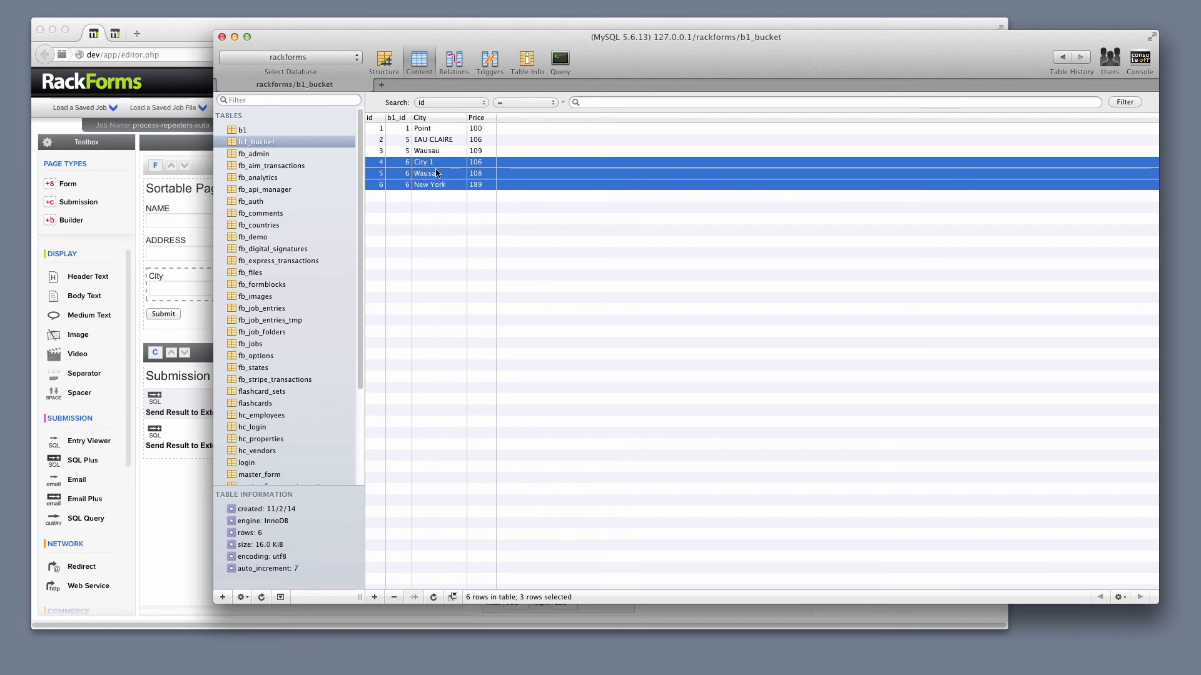
- Return to RackForms and rename the job to process-repeaters-auto2
left_click(186, 26)
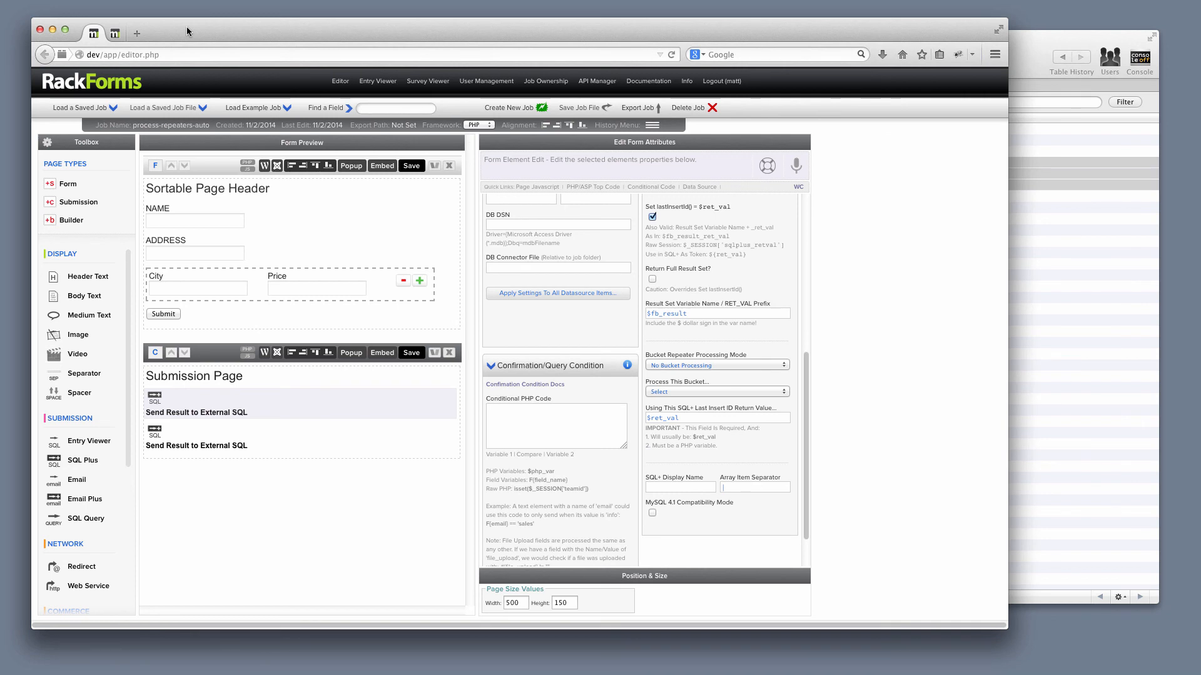
left_click(201, 126)
type("2-auto")
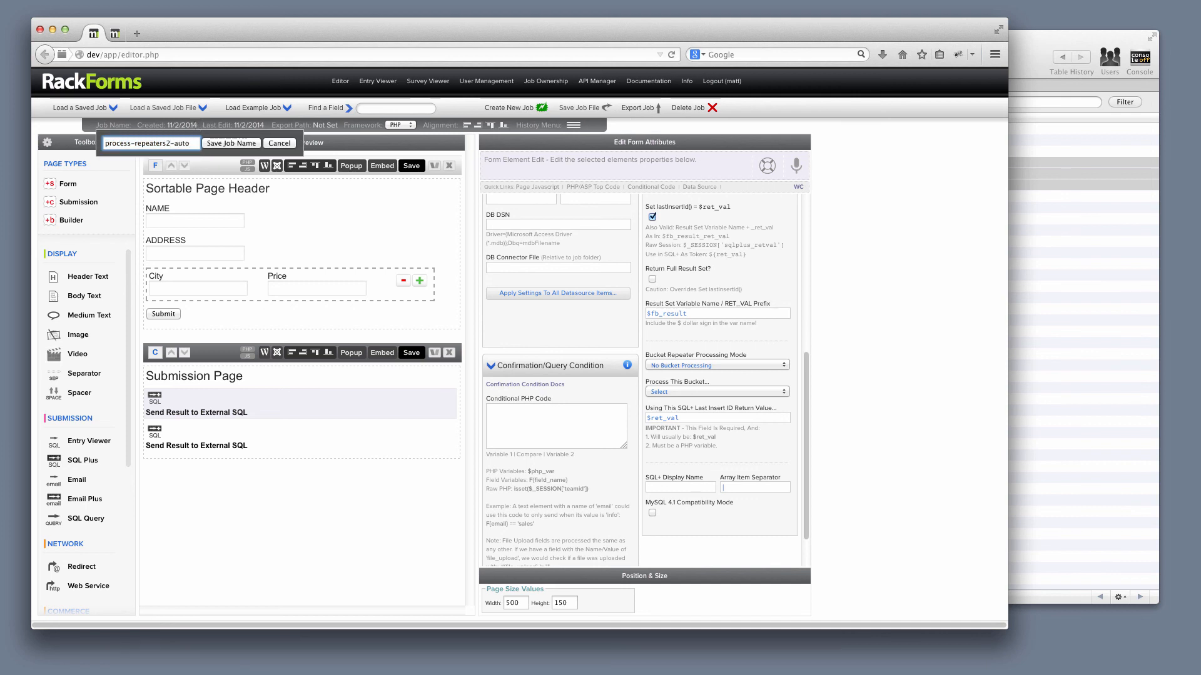
key("BackSpace")
key("Return")
- Delete both Send Result to External SQL elements from the Submission Page and select the ADDRESS field
mouse_move(255, 415)
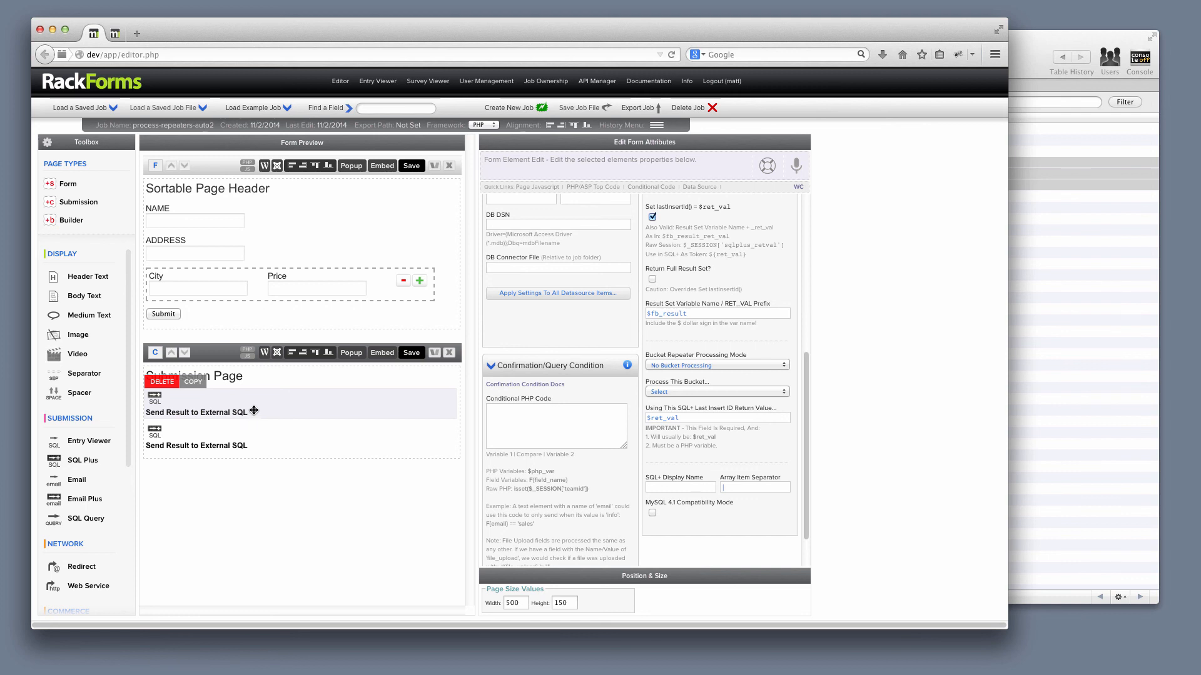
left_click(166, 385)
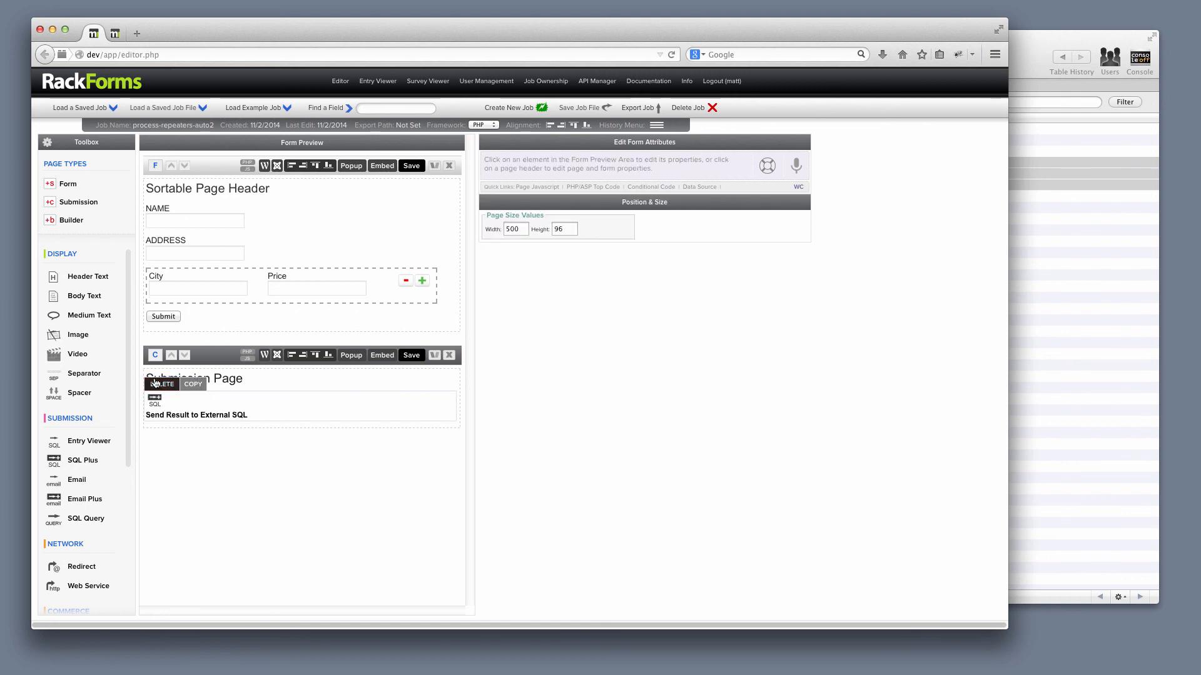
left_click(160, 382)
left_click(282, 250)
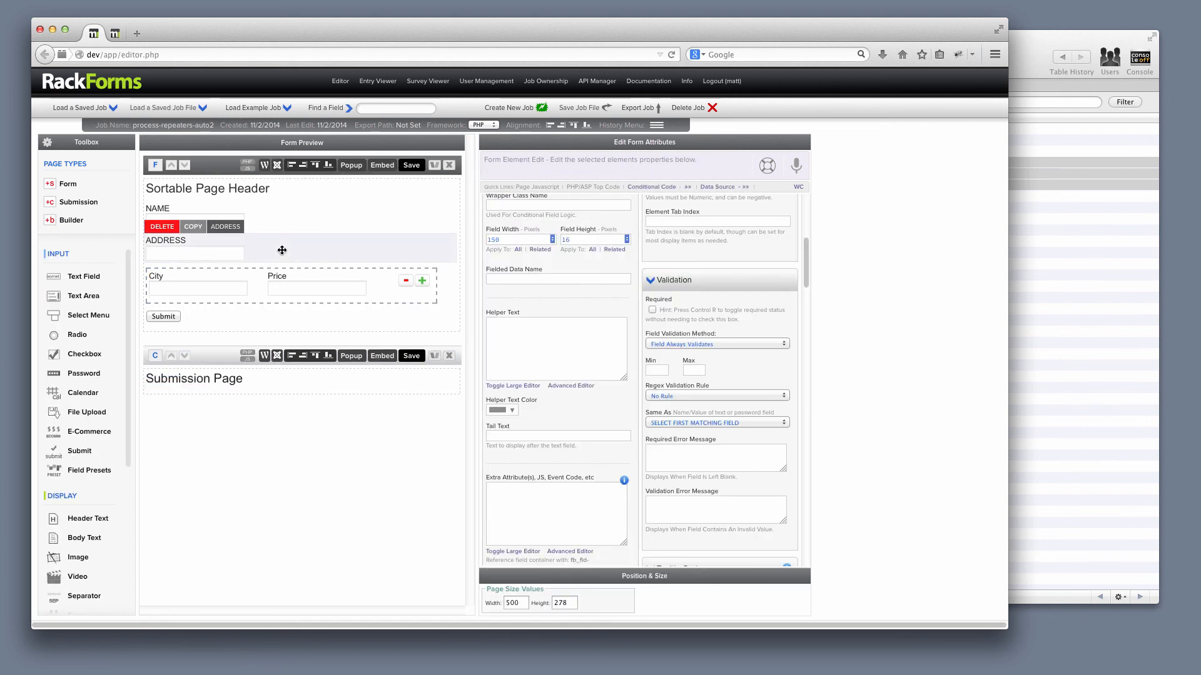
- Open the SQL+ Automator for MySQL and set the database name to rackforms
right_click(282, 250)
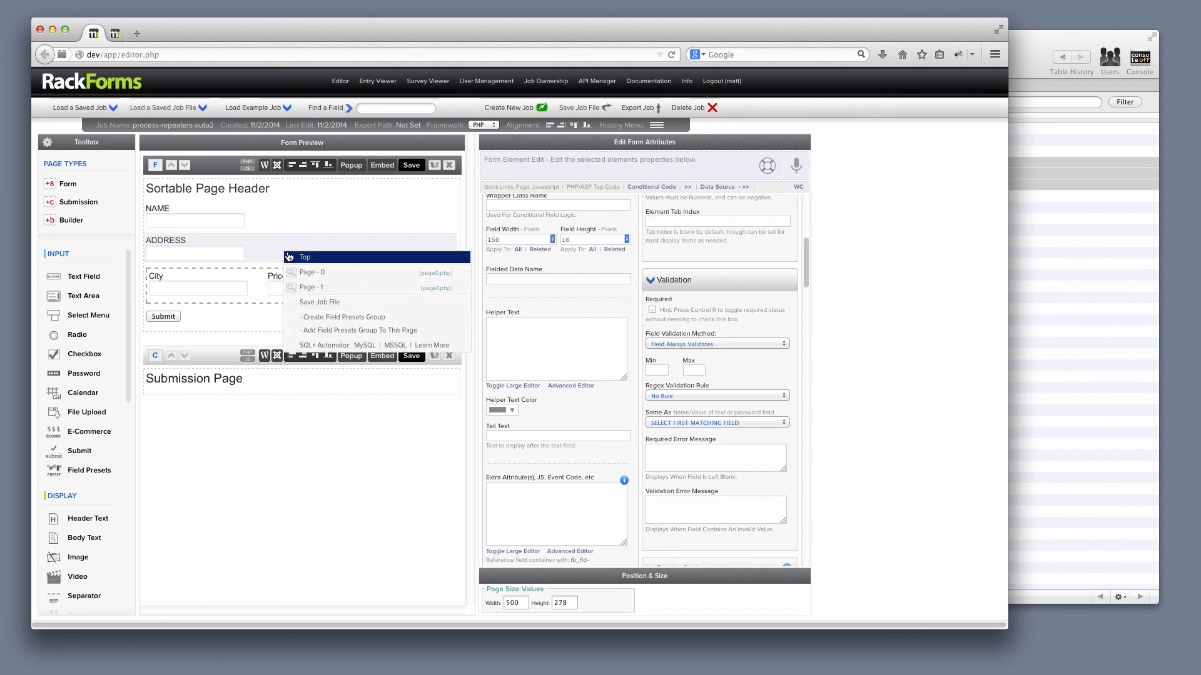
left_click(368, 347)
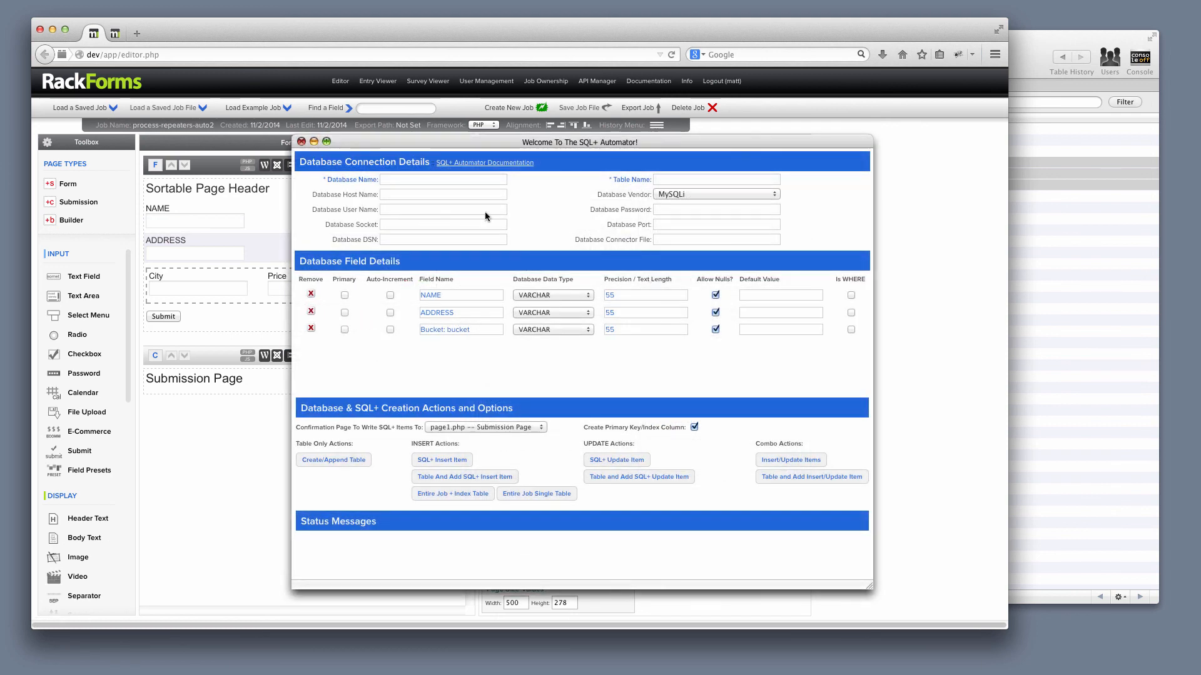
left_click(667, 179)
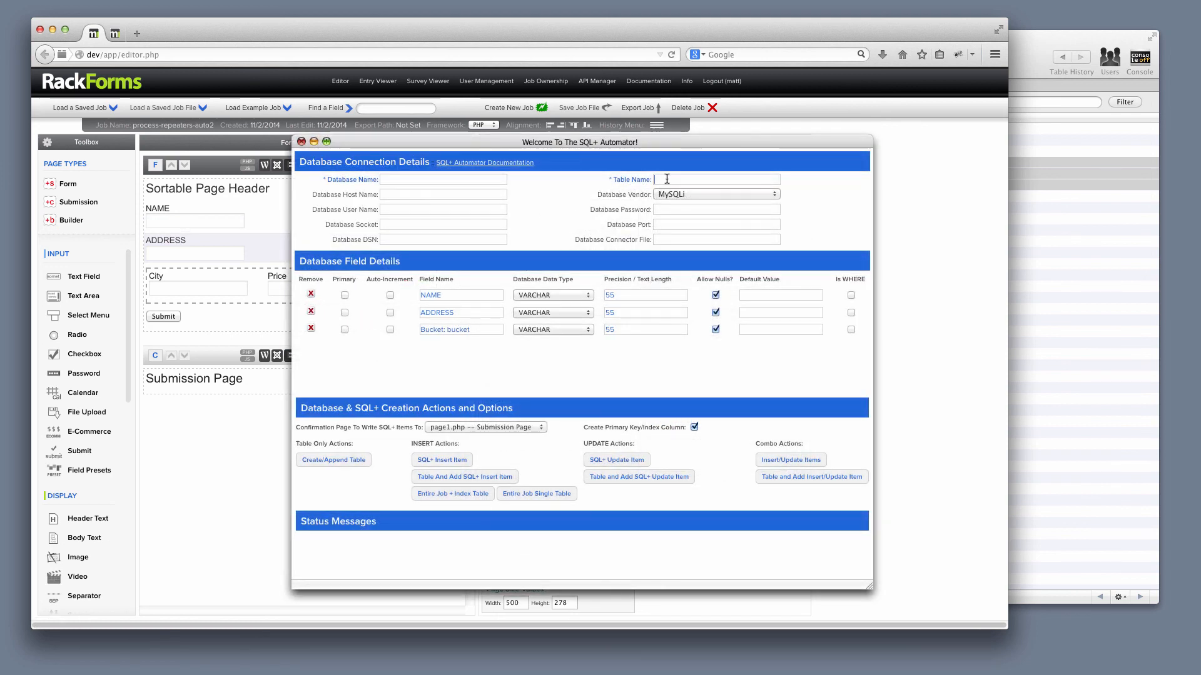
left_click(433, 179)
type("rackforms")
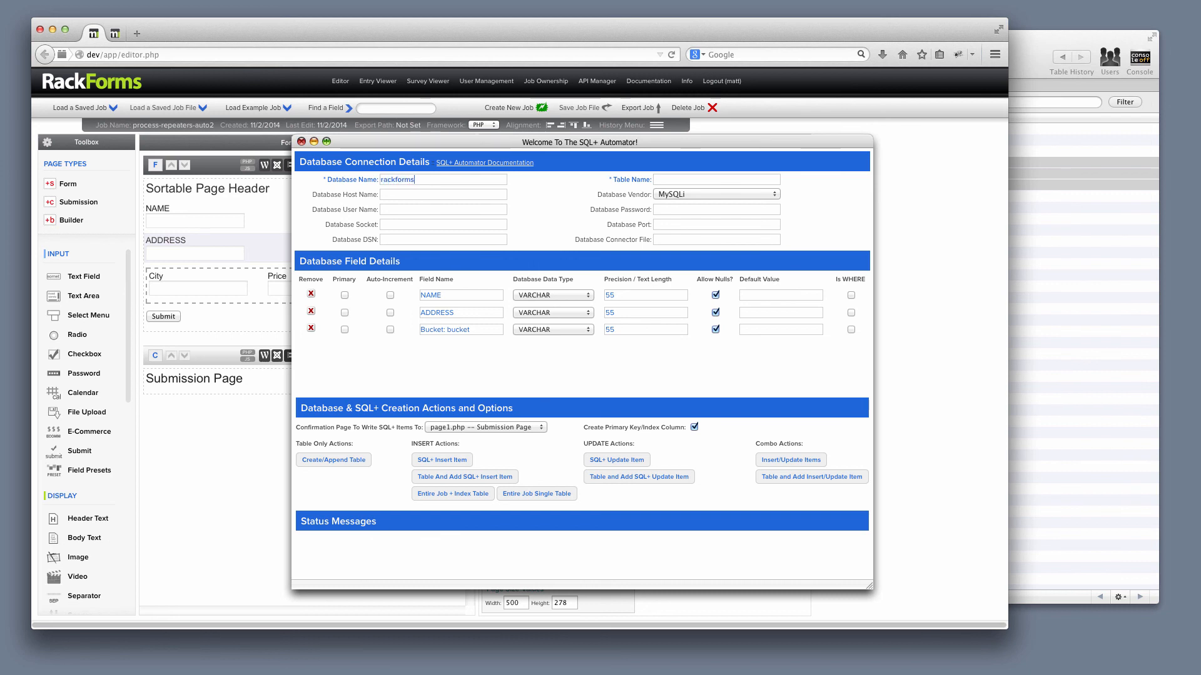
- Set the table name to b2, create the table together with its SQL+ insert items, and close the SQL+ Automator
key("Tab")
left_click(1031, 385)
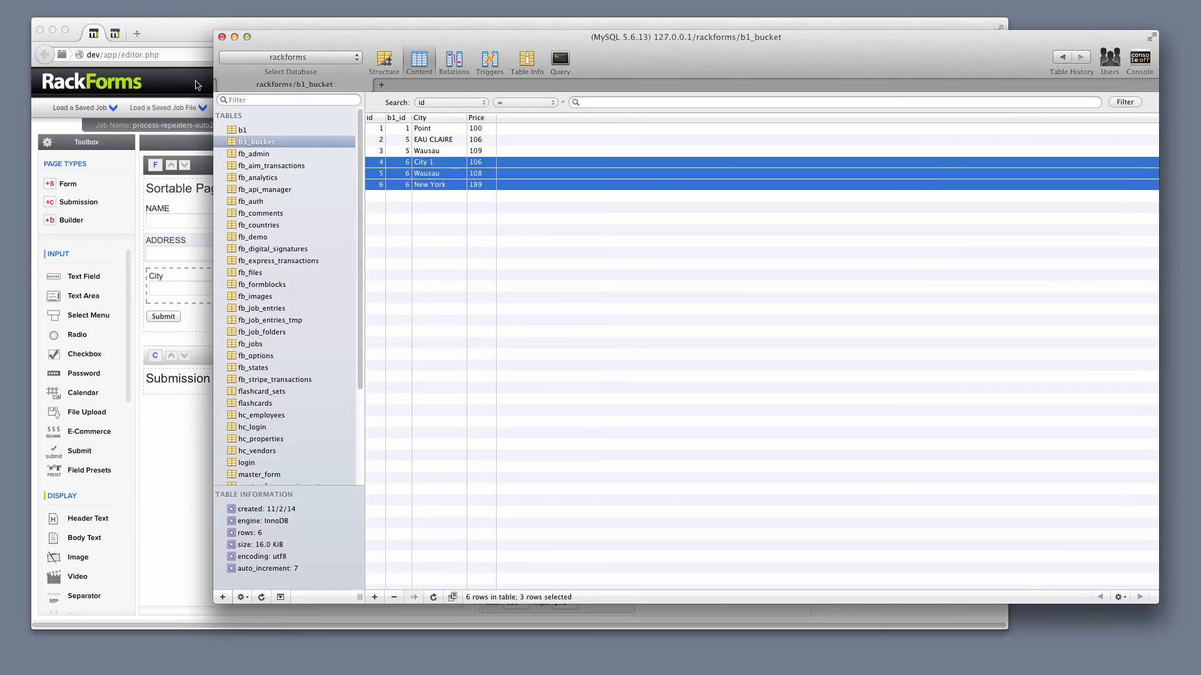
left_click(186, 45)
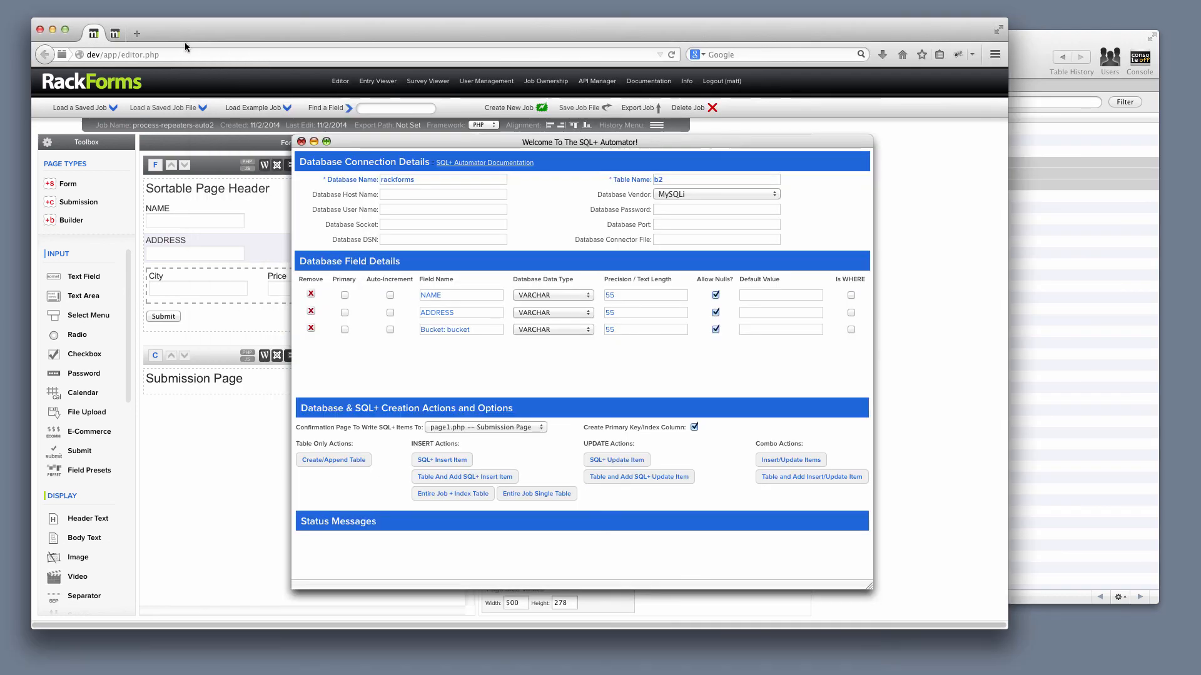
left_click(481, 479)
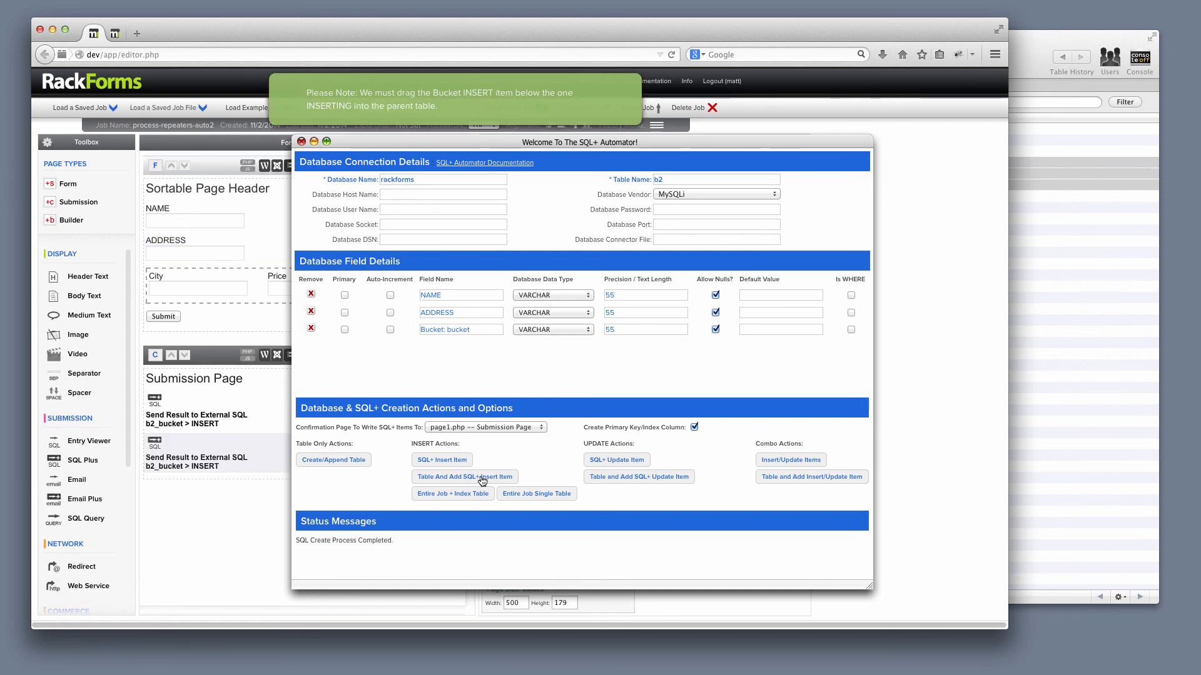
left_click(301, 142)
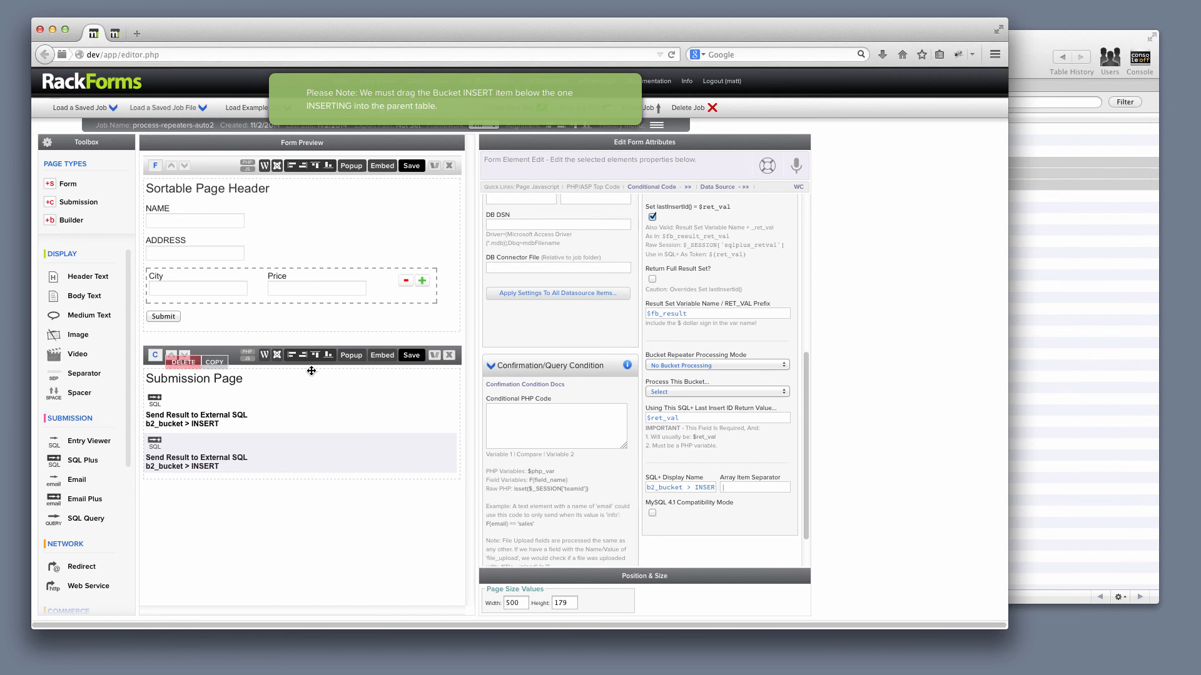
- Check both generated SQL elements on the Submission Page and move the b2_bucket insert below the parent b2 insert
left_click(244, 462)
left_click(230, 419)
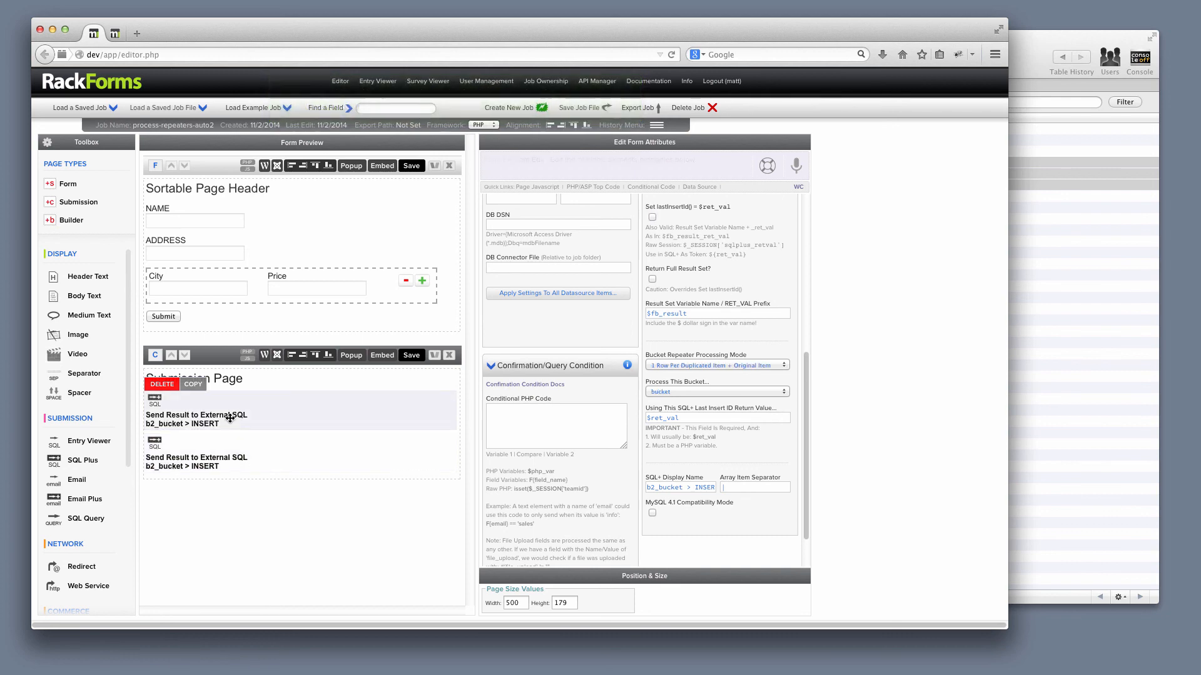
scroll(599, 496, "up", 6)
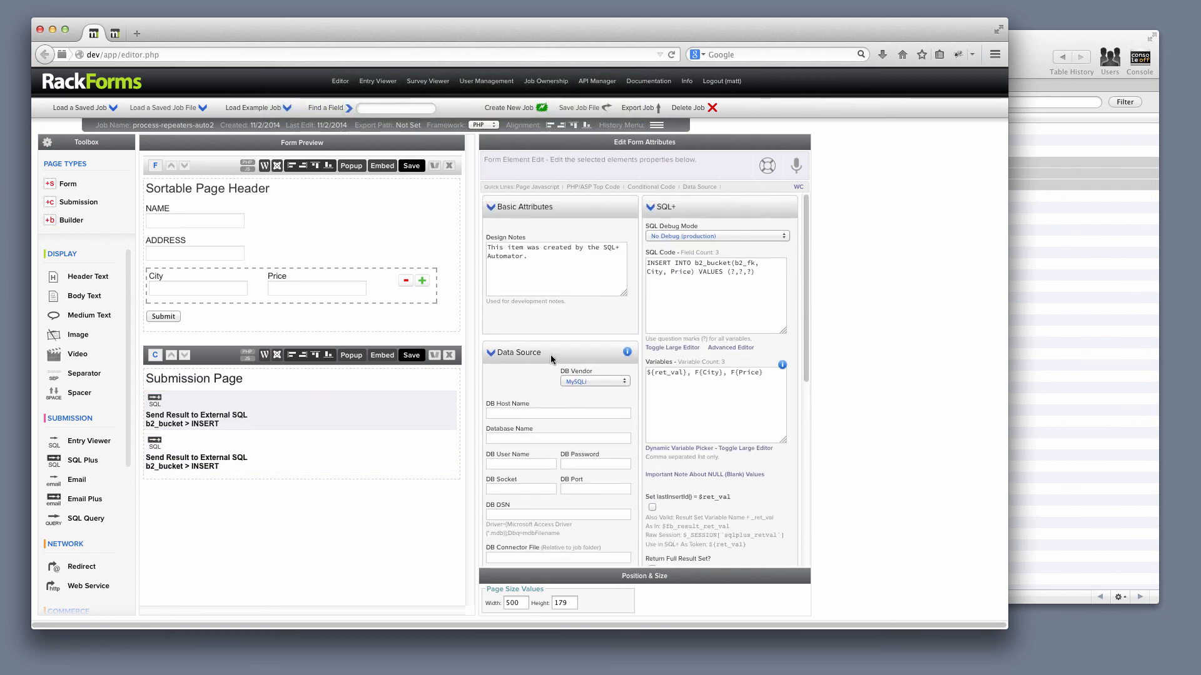
left_click_drag(239, 423, 235, 456)
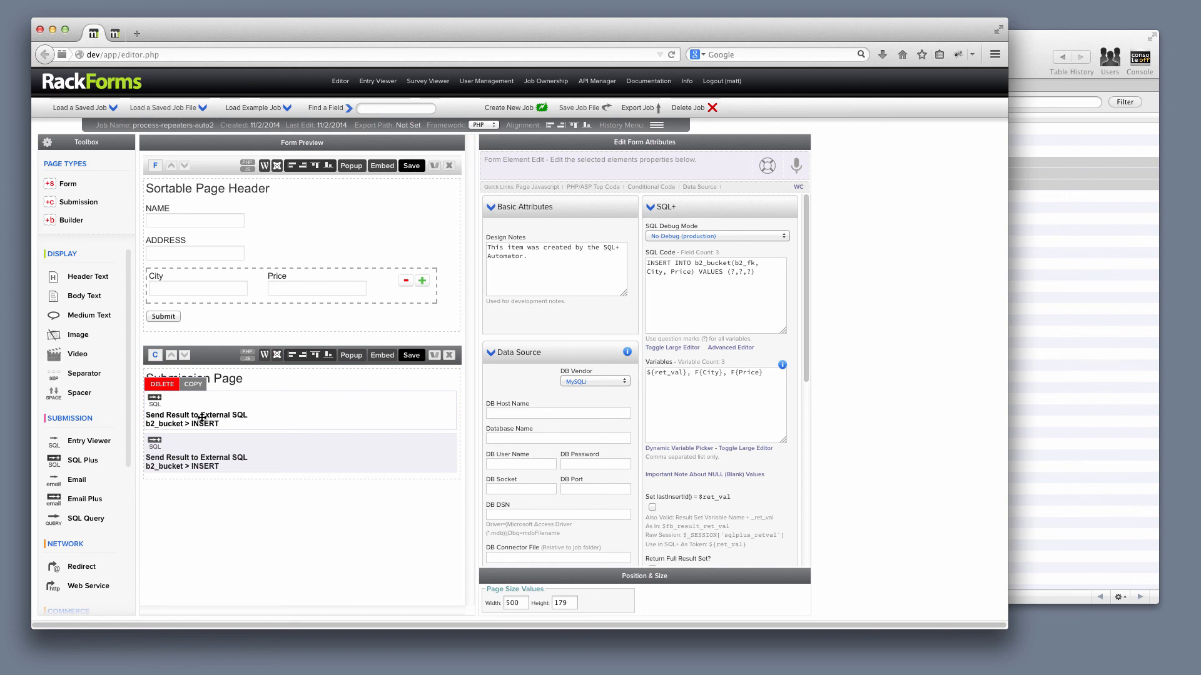
- Examine the SQL code, variables and bucket processing settings of the parent b2 insert and the b2_bucket insert
left_click(240, 413)
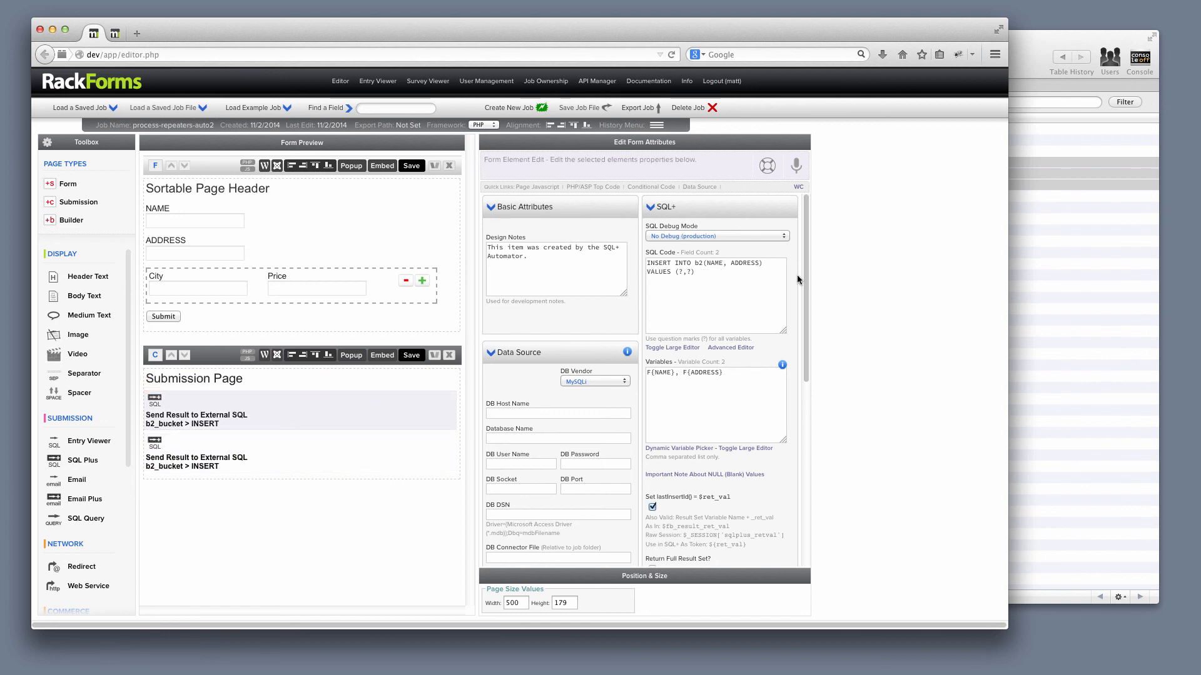
left_click(695, 267)
key("super+a")
double_click(696, 264)
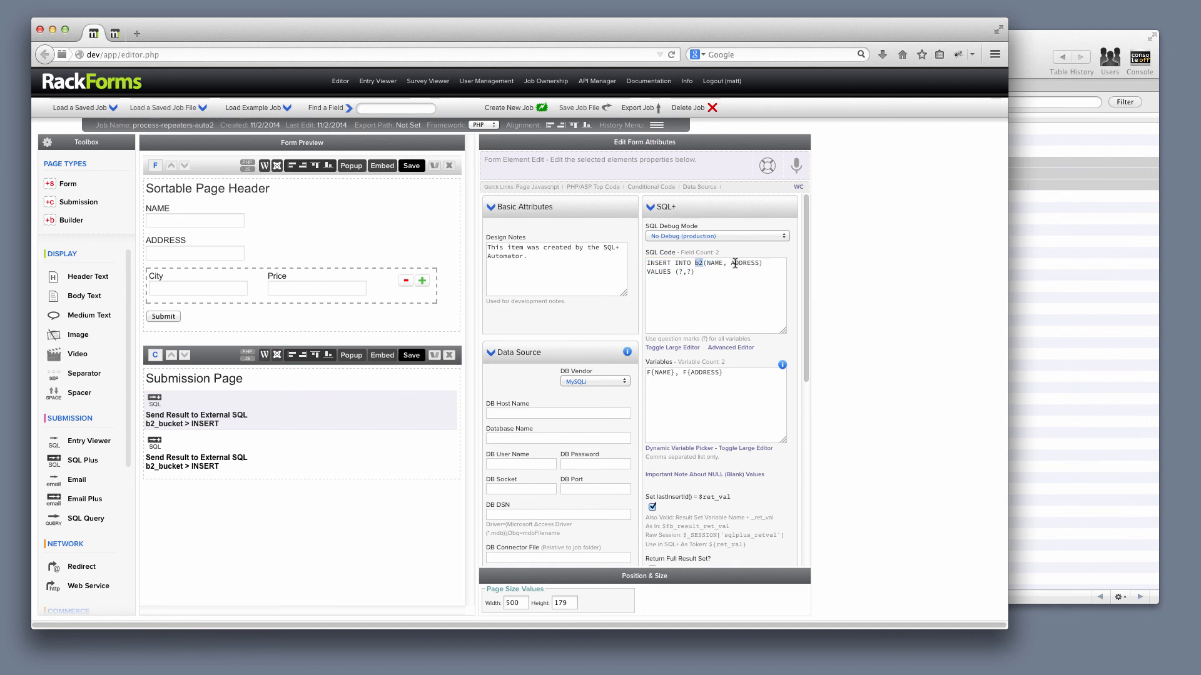
left_click(233, 463)
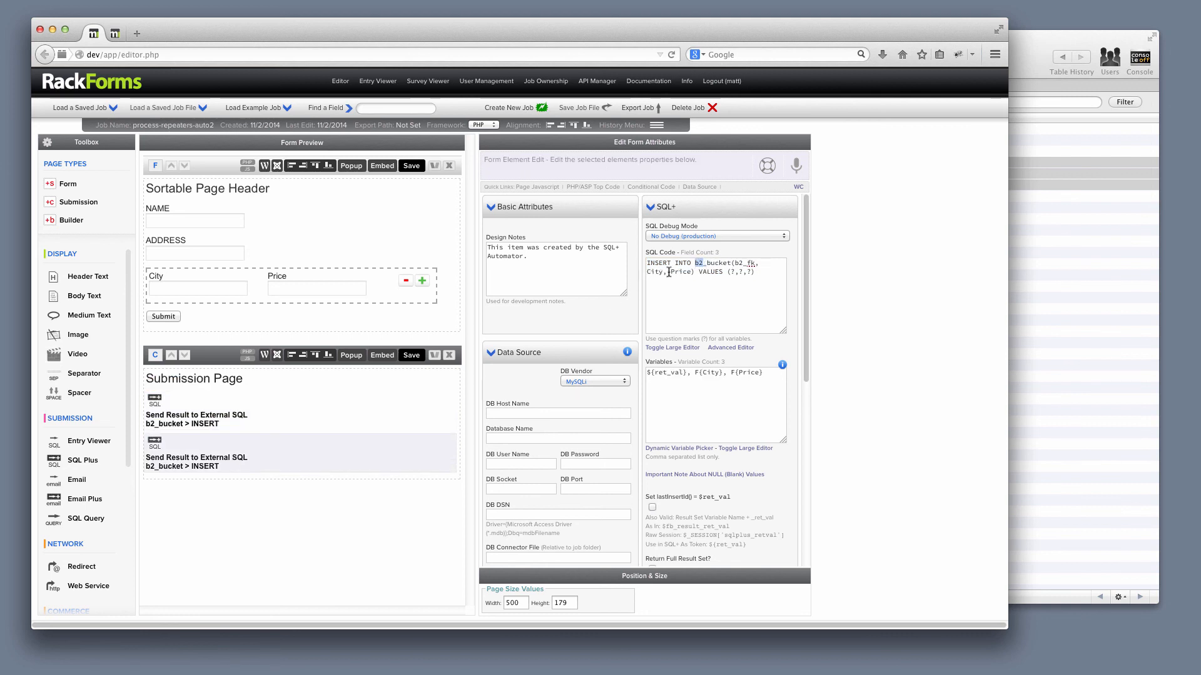
left_click_drag(735, 263, 750, 261)
left_click(688, 374)
left_click_drag(688, 374, 636, 374)
scroll(682, 461, "down", 4)
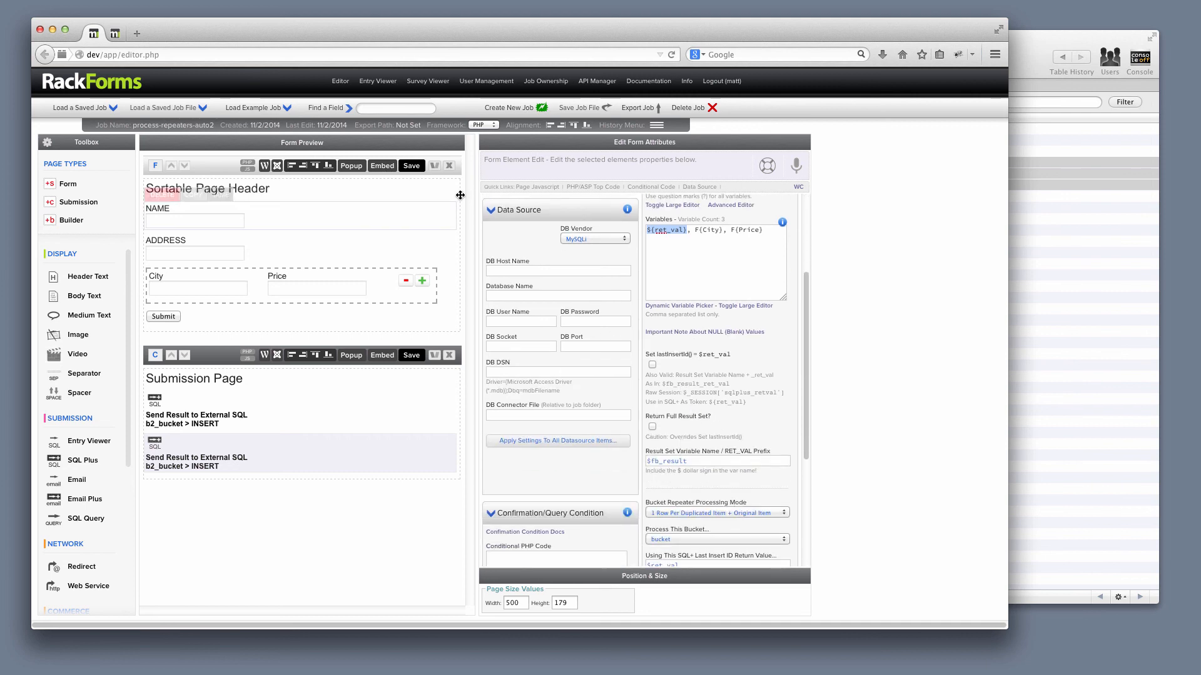
- Save the job to open the form preview and fill in the NAME and ADDRESS fields
left_click(413, 166)
left_click(99, 123)
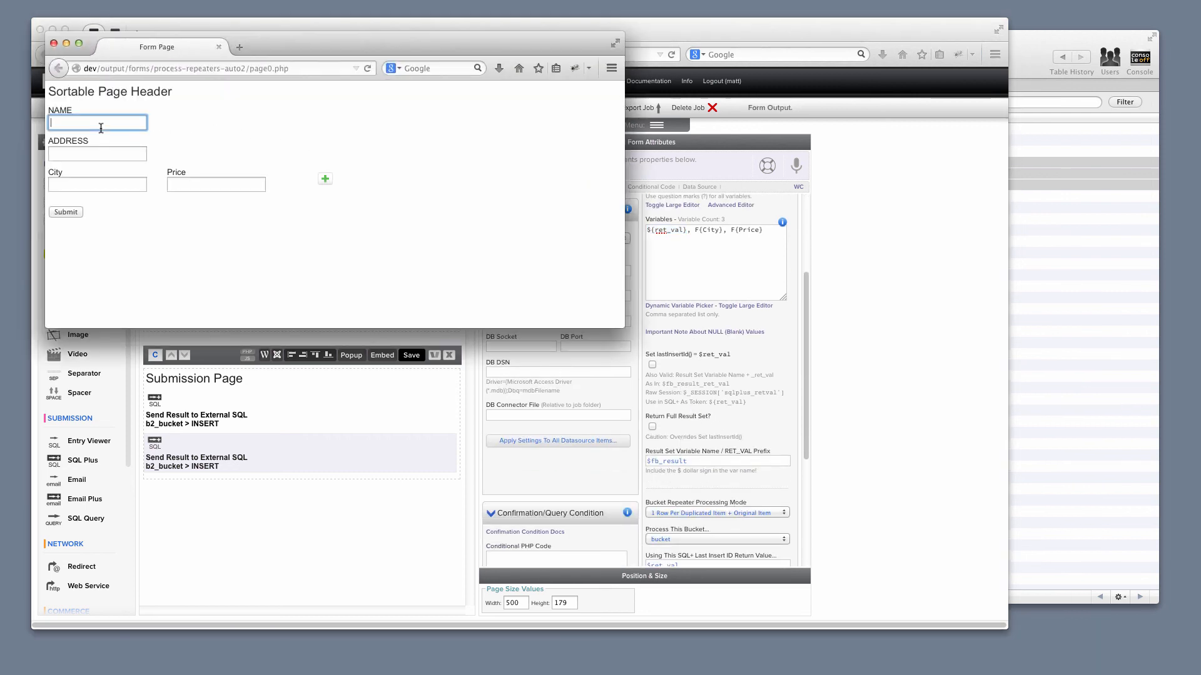
left_click(90, 144)
left_click(89, 154)
left_click(88, 166)
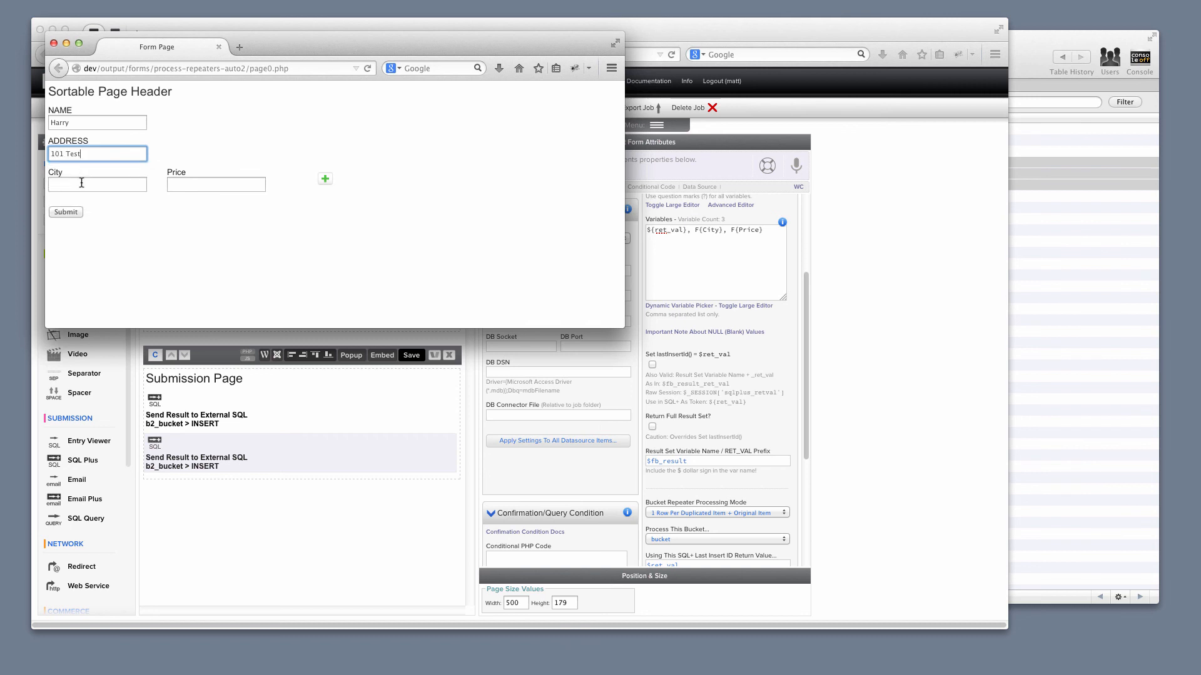
- Fill the first repeater row with city Point and price 189
left_click(82, 183)
type("POint")
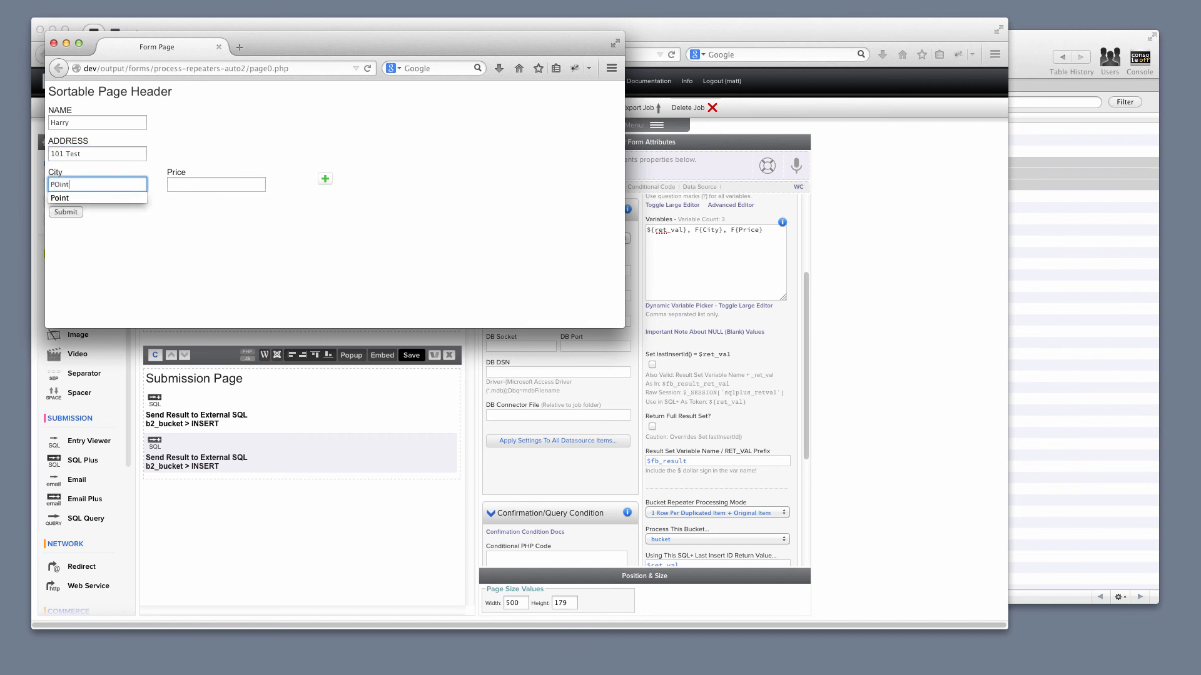
key("Tab")
type("189")
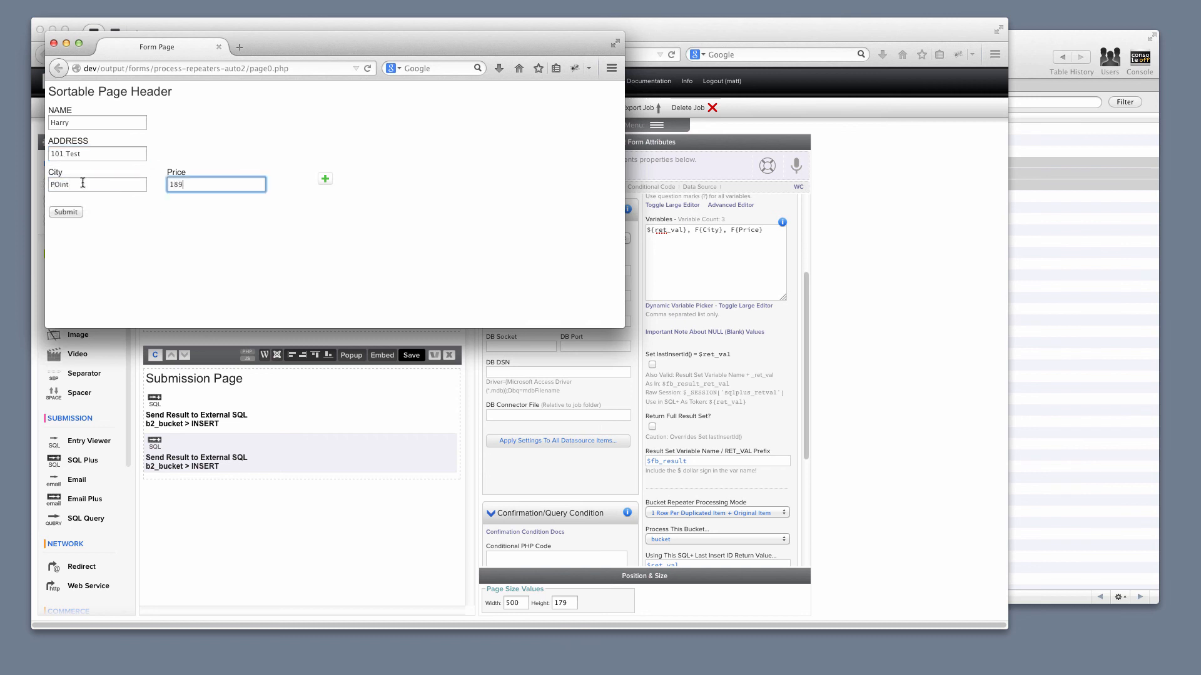
left_click(57, 184)
type("o")
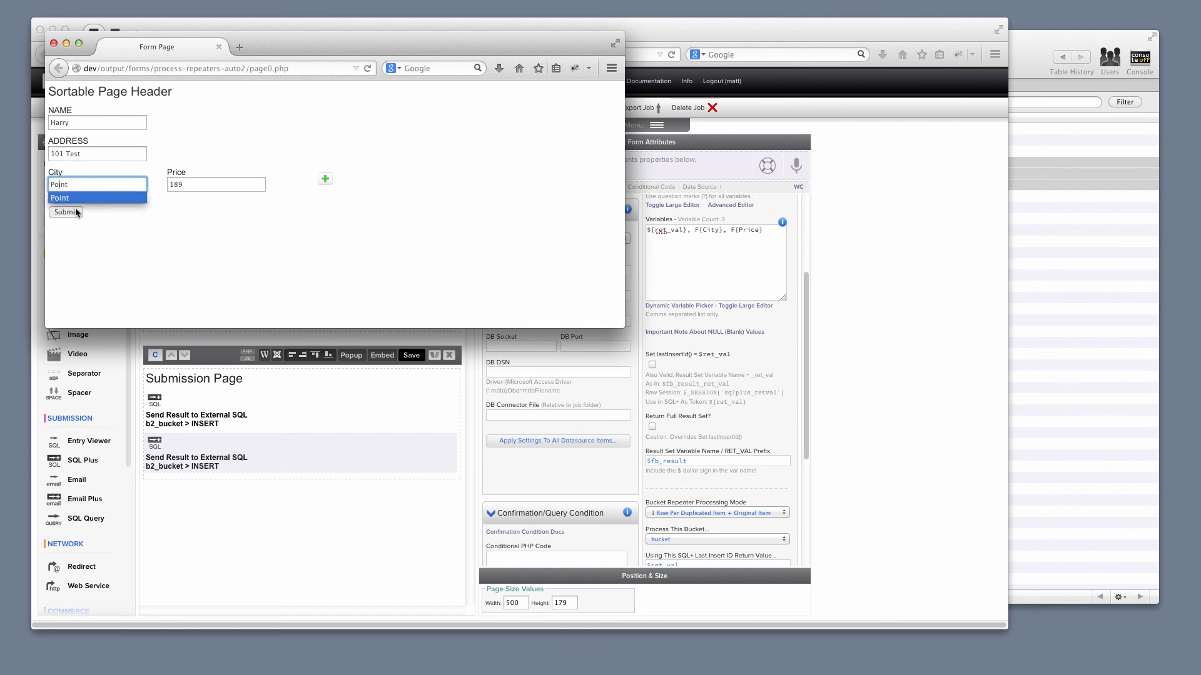
- Add a second repeater row with city Eau Claire and price 178, and submit the form
left_click(324, 179)
left_click(80, 224)
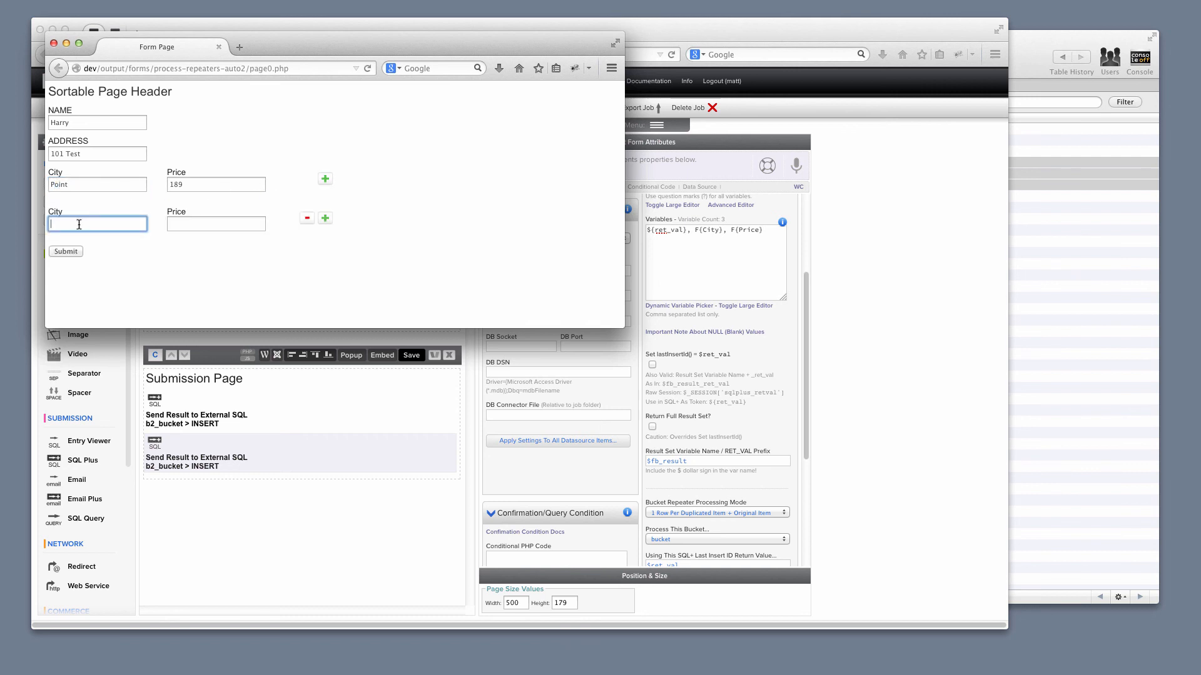
type("Eau Claire")
key("Tab")
type("178")
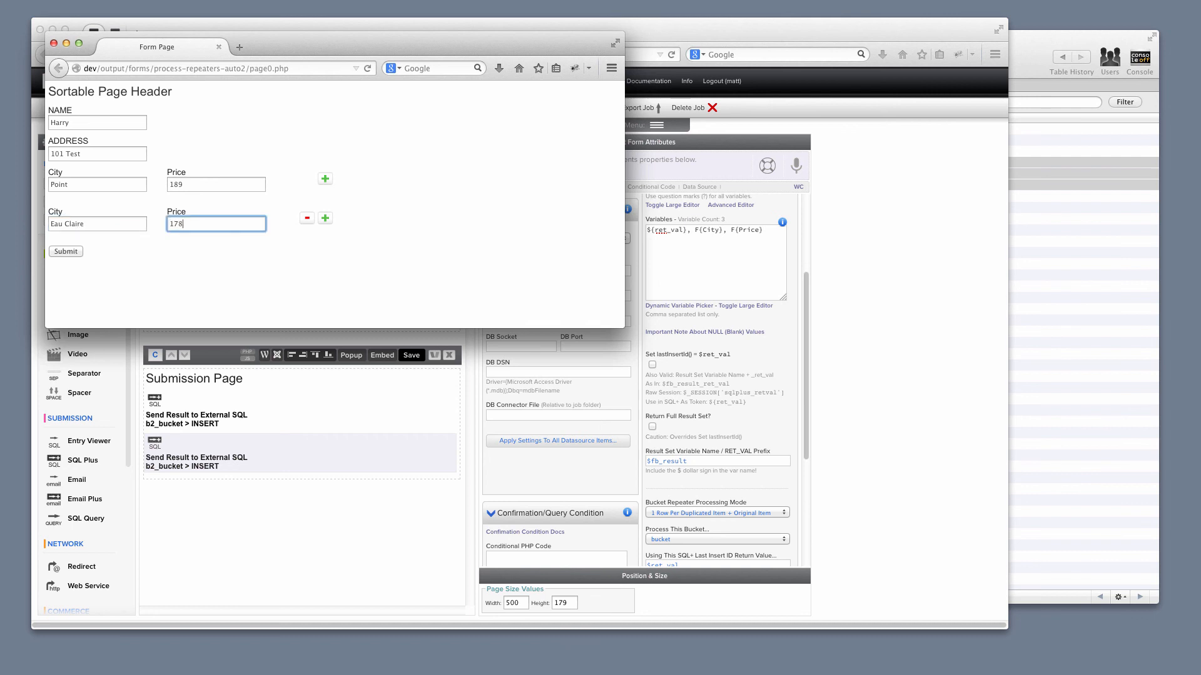
left_click(66, 251)
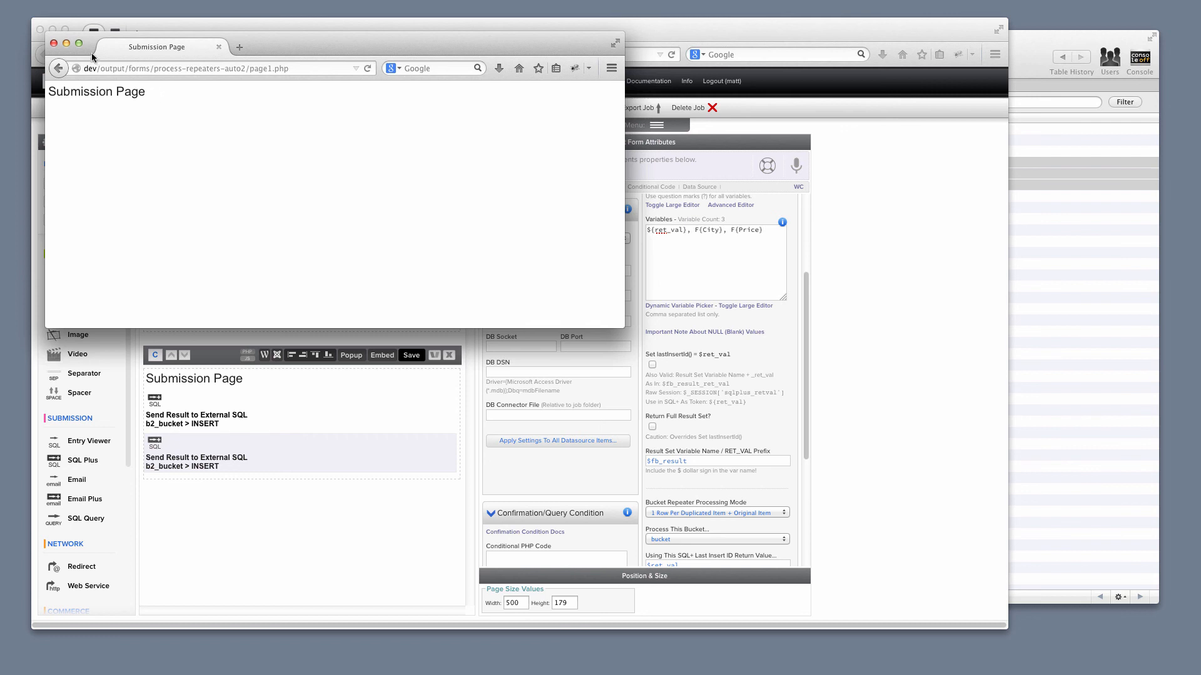
- Close the form preview, refresh the table list in the MySQL client, and inspect the records in b2_bucket and b2
left_click(54, 43)
left_click(1025, 249)
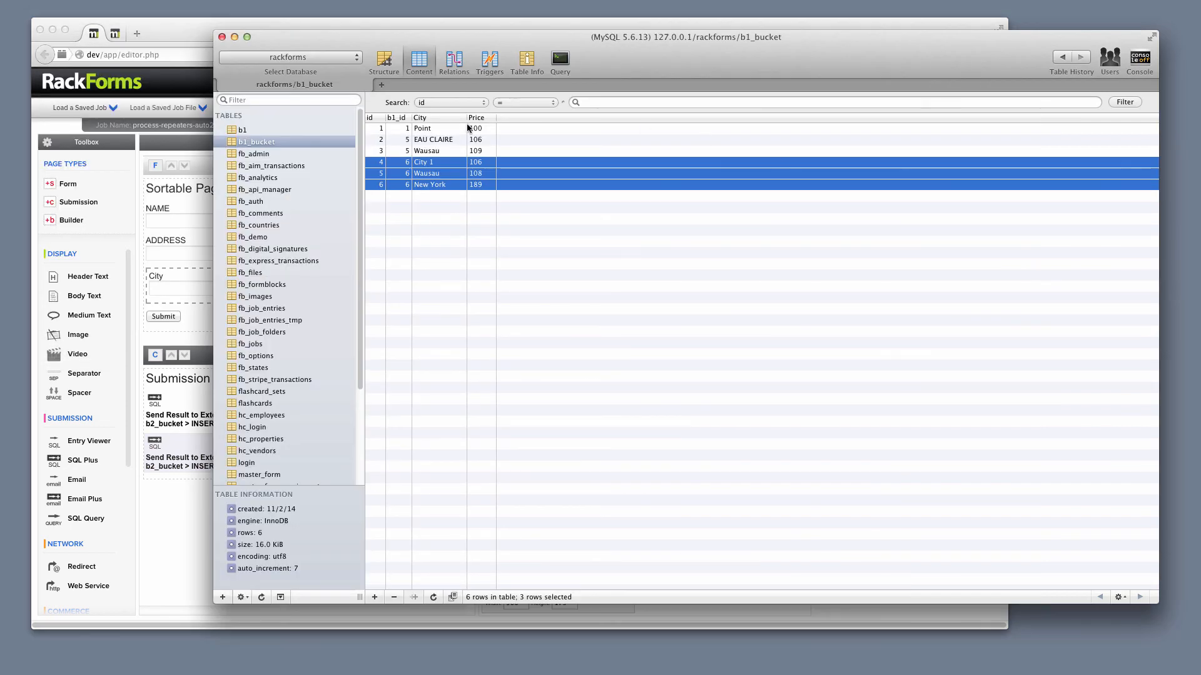
left_click(262, 597)
left_click(257, 166)
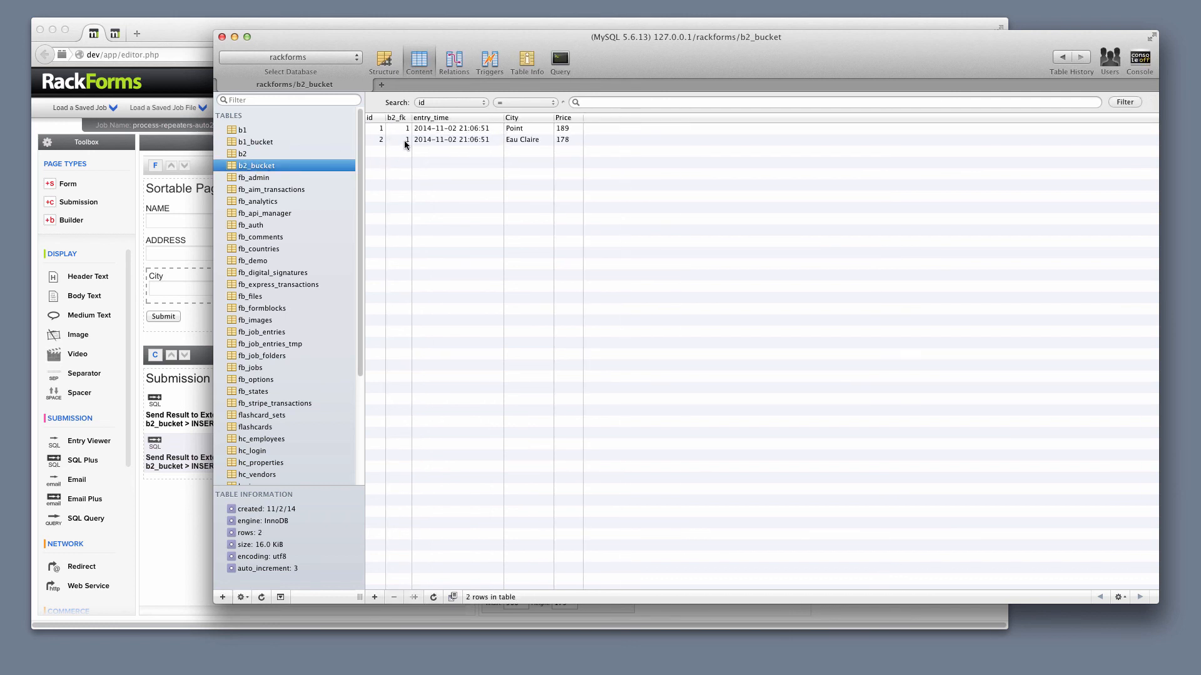
left_click(335, 152)
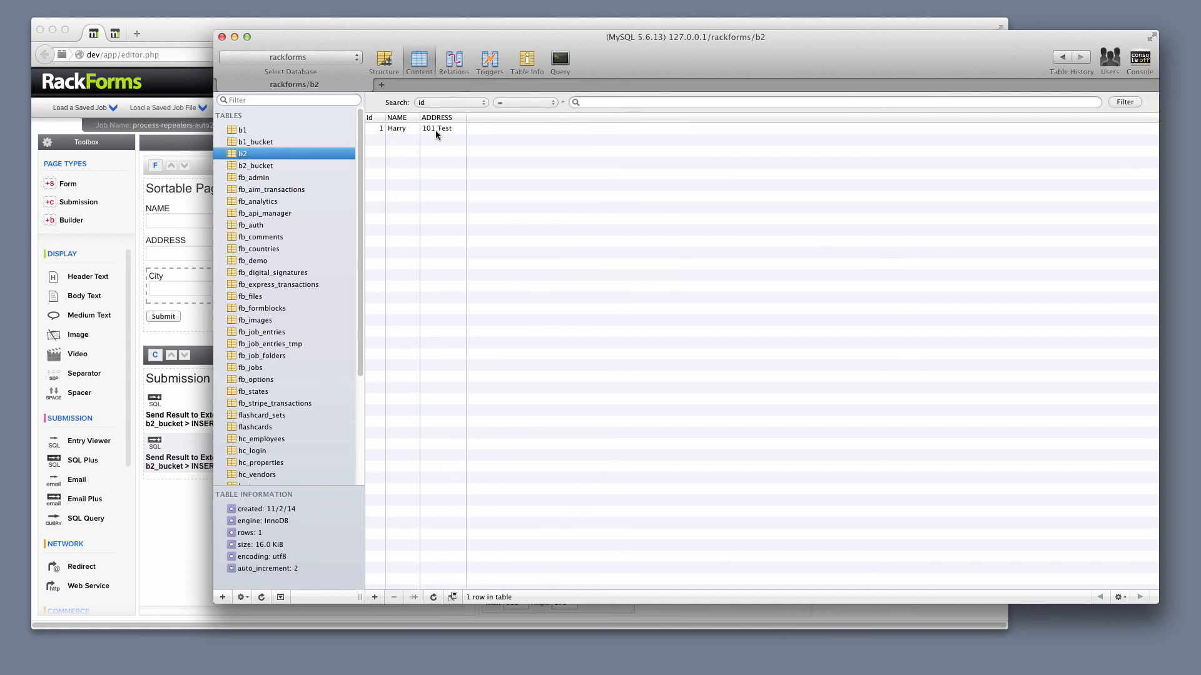
left_click(267, 166)
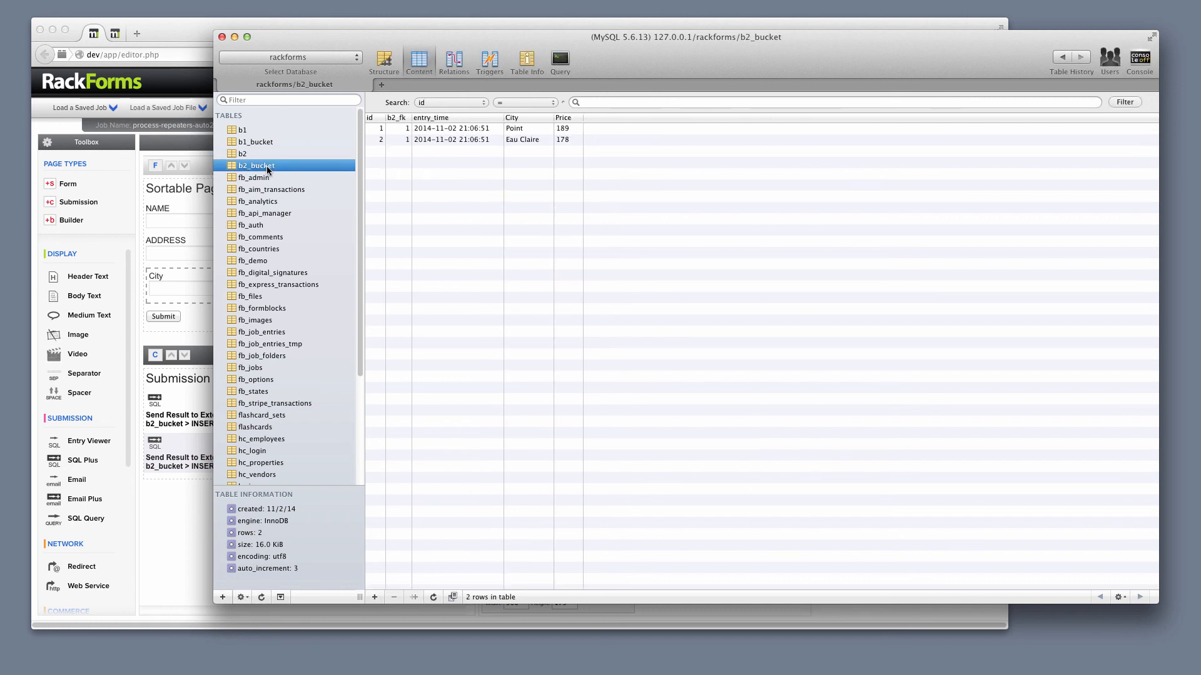
- Return to the RackForms editor and select the bucket repeater containing the City and Price fields
left_click(184, 32)
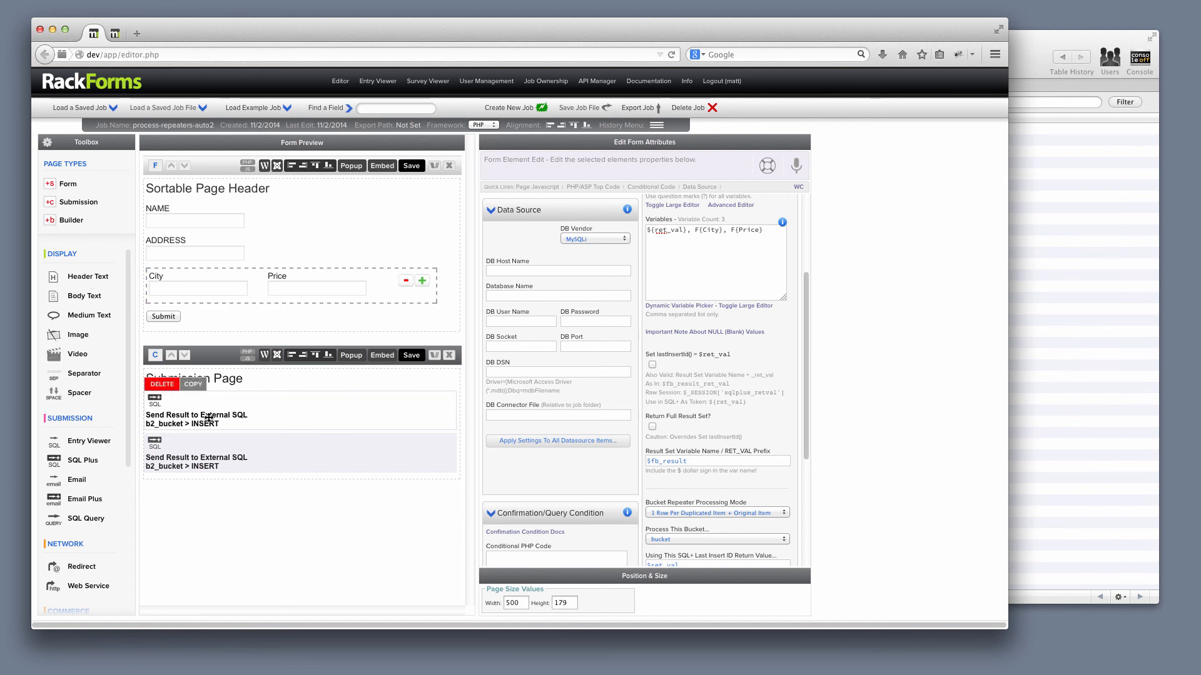
left_click(1075, 234)
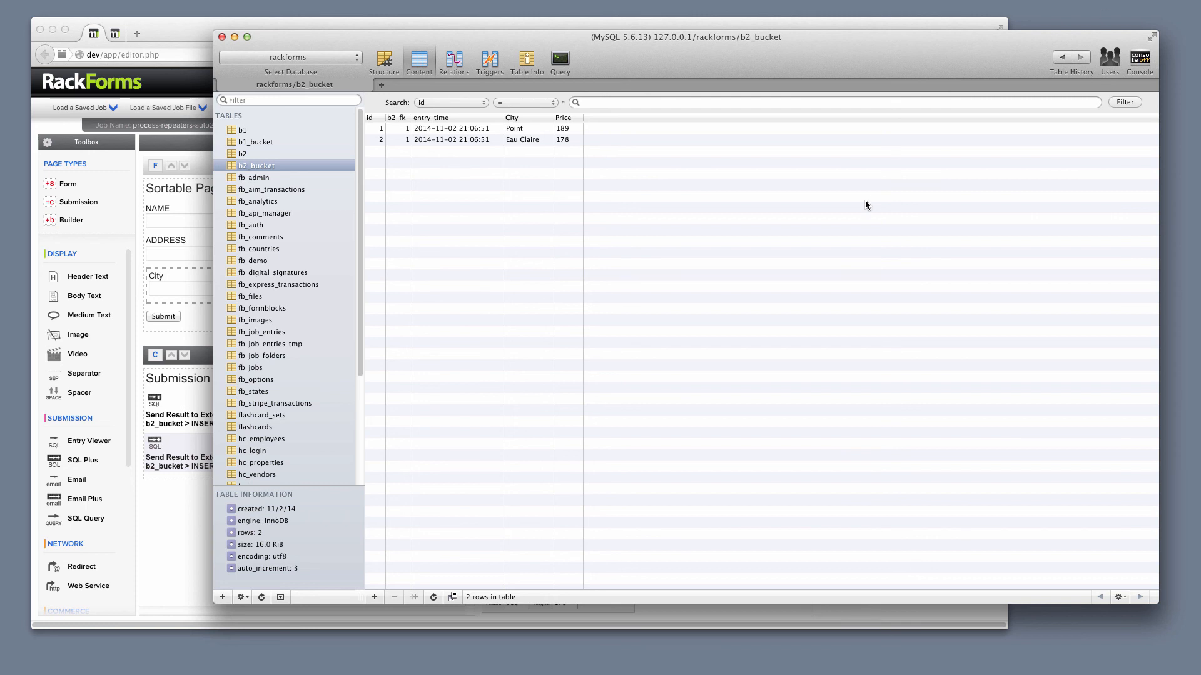
left_click(200, 362)
left_click(244, 293)
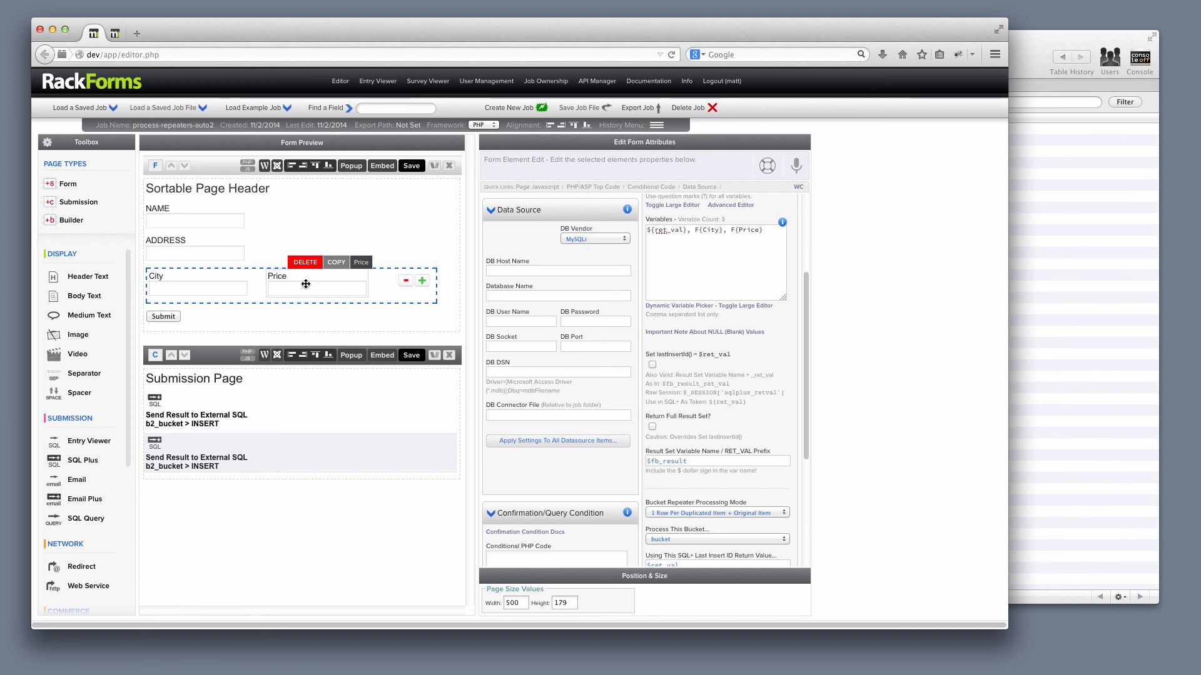
mouse_move(218, 373)
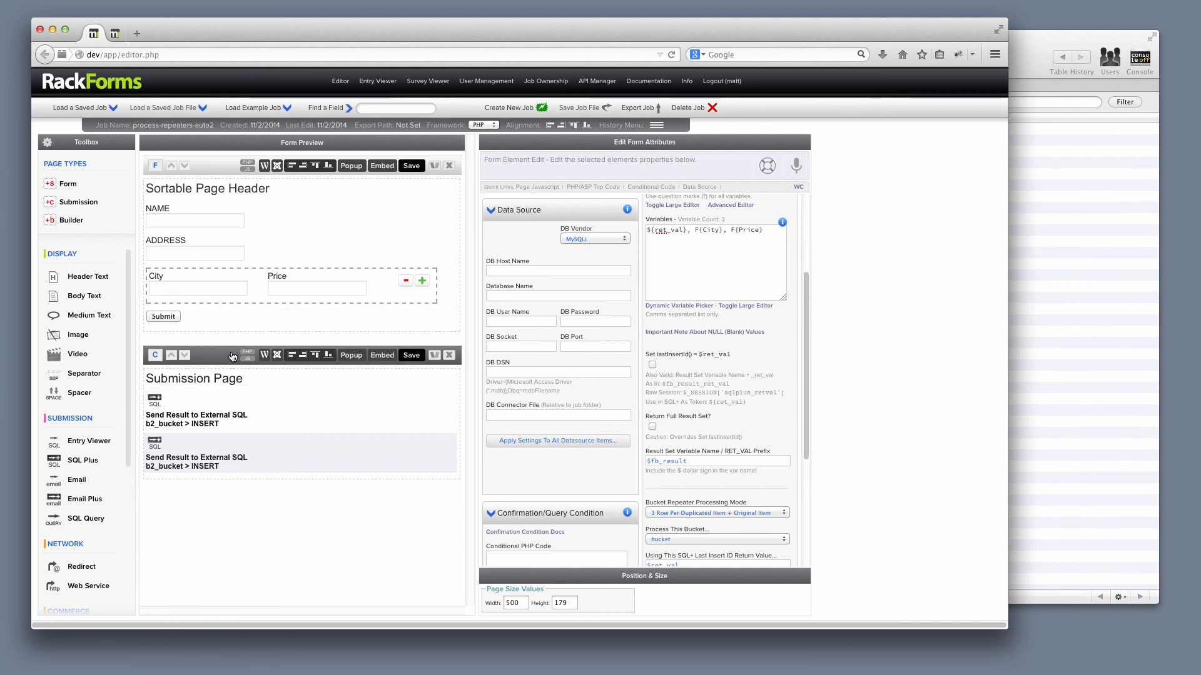
mouse_move(249, 280)
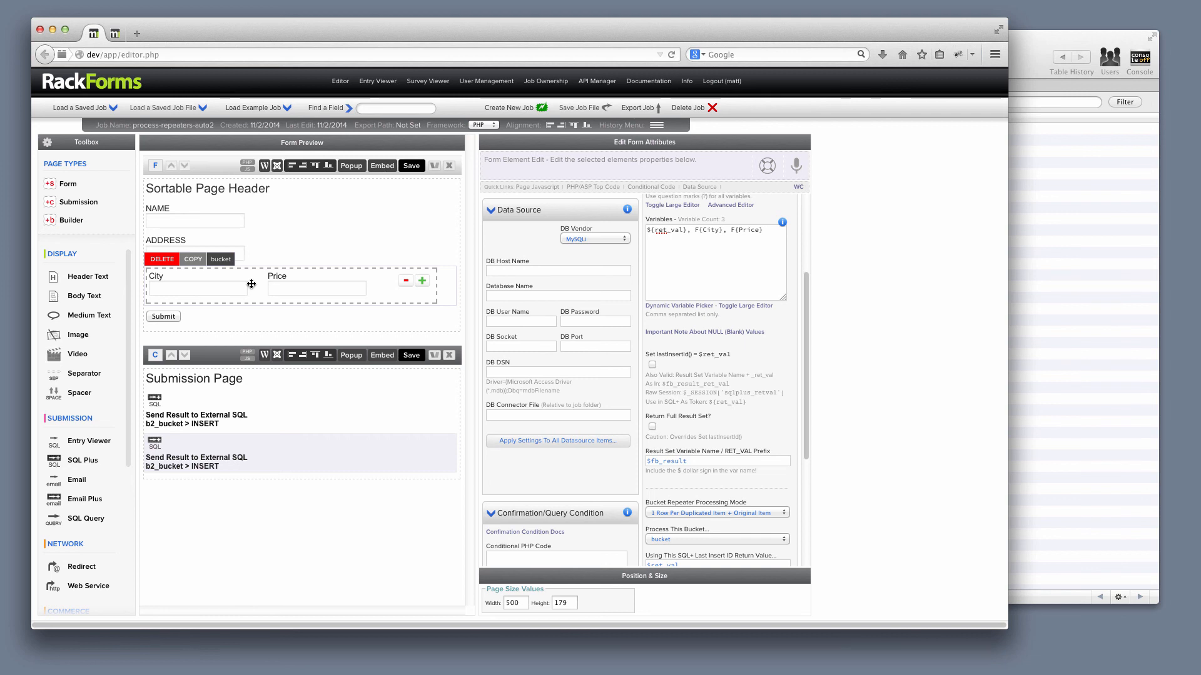
right_click(283, 224)
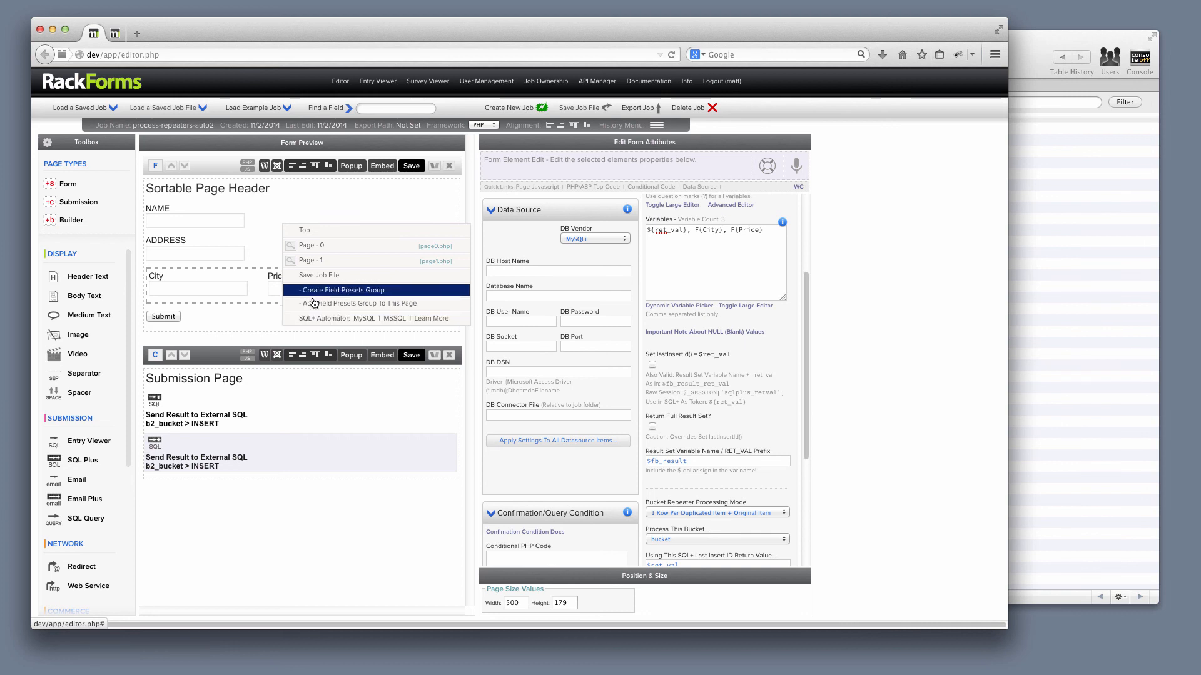
left_click(250, 267)
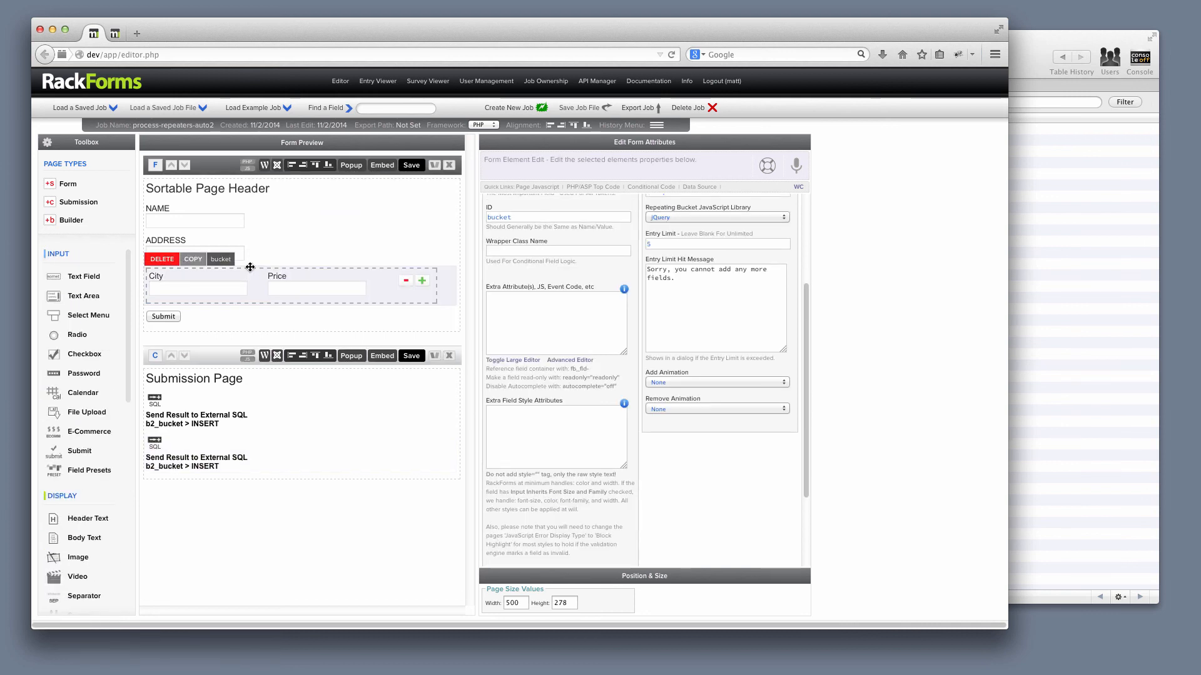